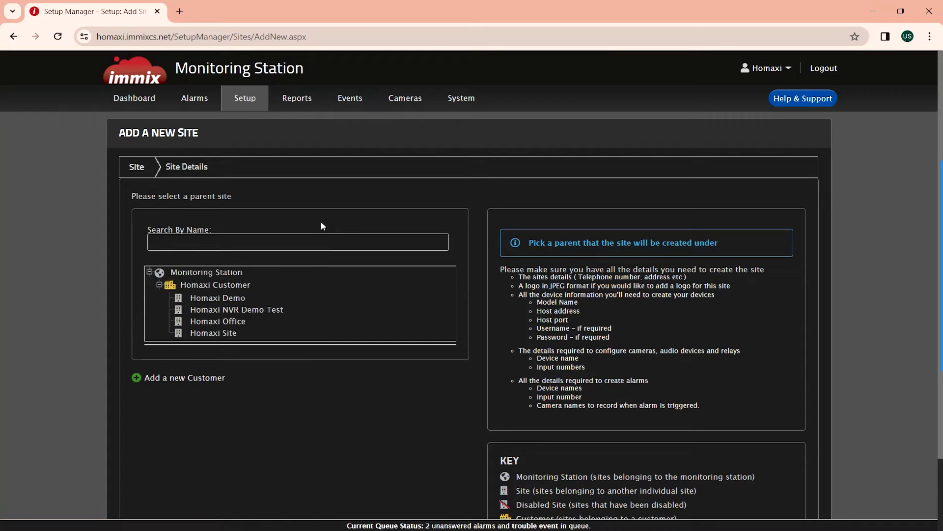
- Create site 'Homaxi NVR Demo' under Homaxi Customer with time zone (UTC-08:00) Pacific Time
{"action": "left_click", "coordinate": [243, 285]}
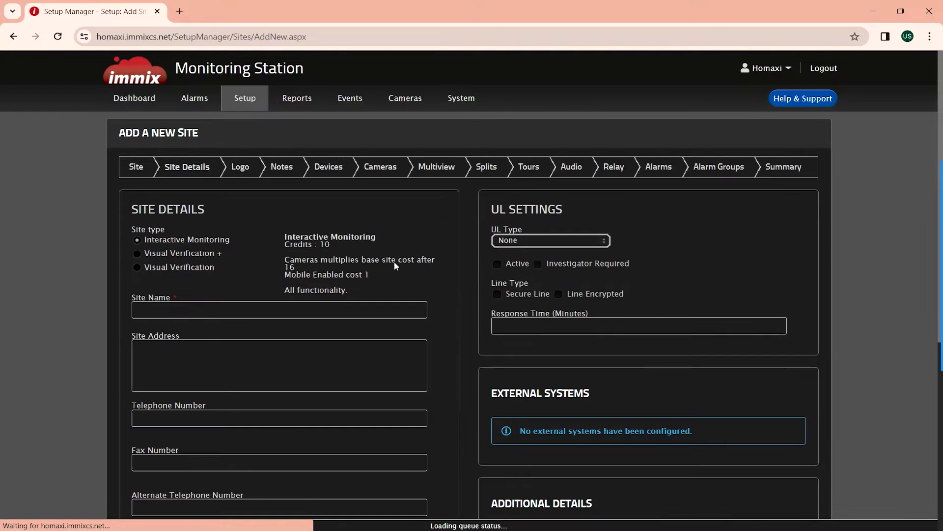
{"action": "left_click", "coordinate": [194, 308]}
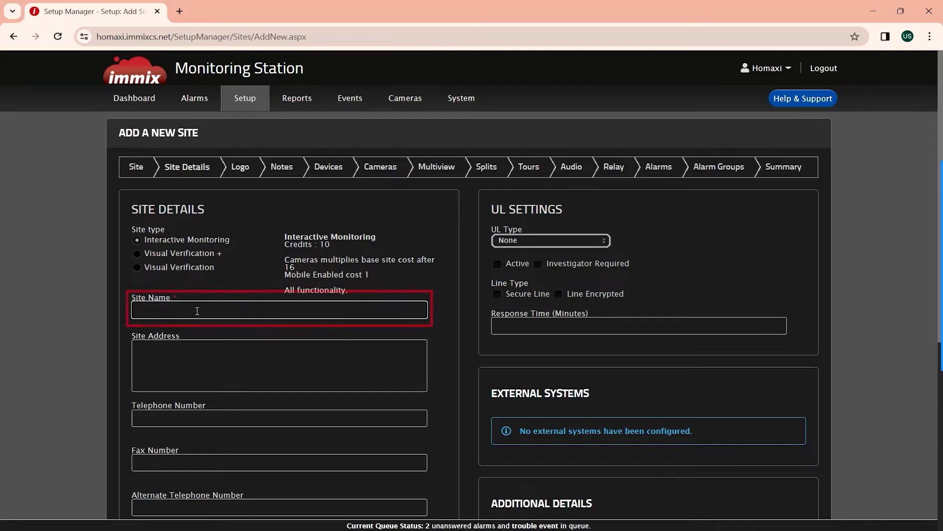
{"action": "type", "text": "Homaxi NVR Demo"}
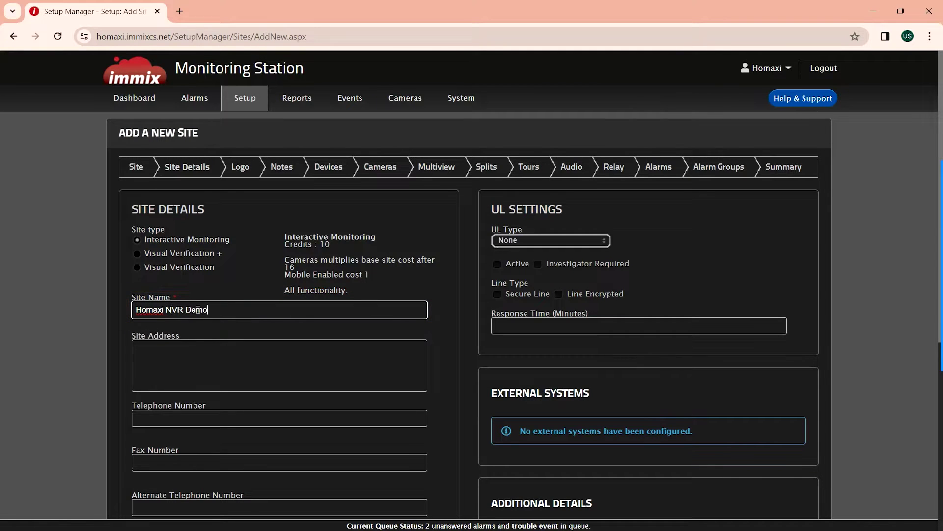
{"action": "scroll", "coordinate": [83, 308], "scroll_direction": "down", "scroll_amount": 5}
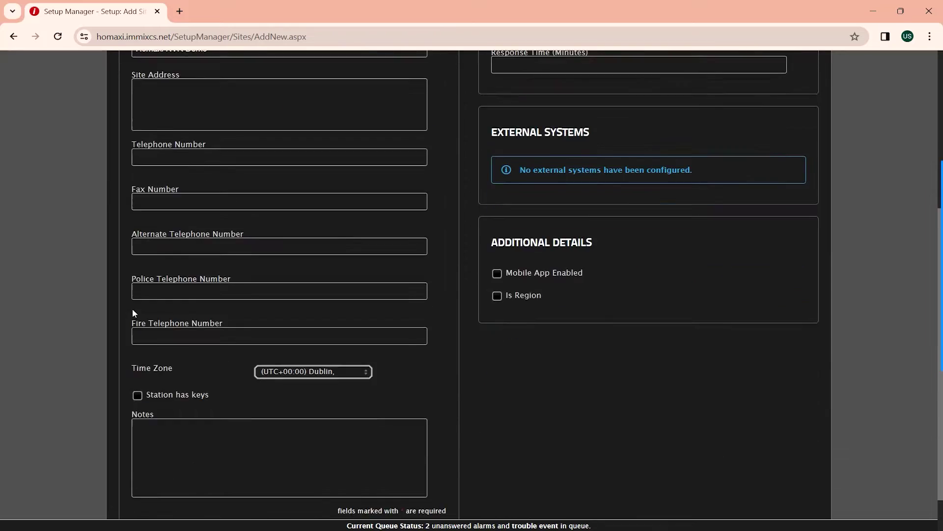
{"action": "left_click", "coordinate": [351, 342]}
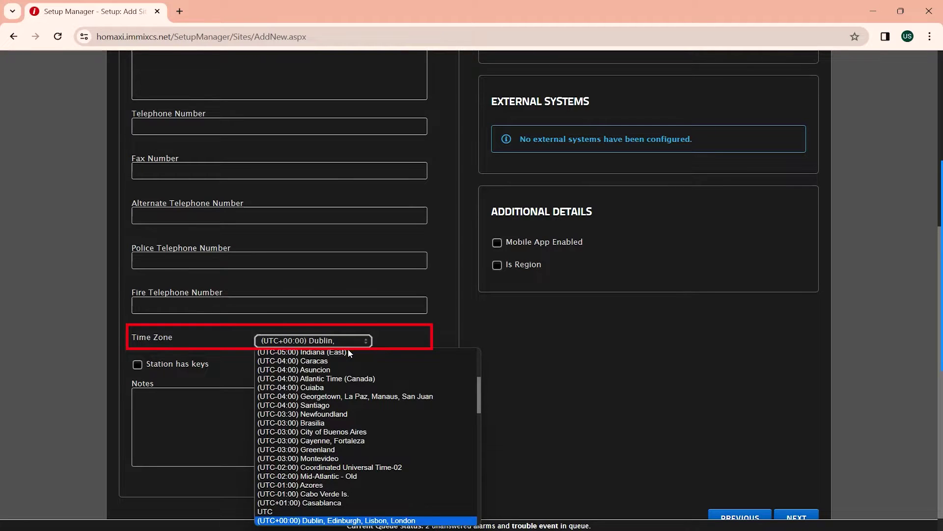
{"action": "scroll", "coordinate": [346, 393], "scroll_direction": "up", "scroll_amount": 5}
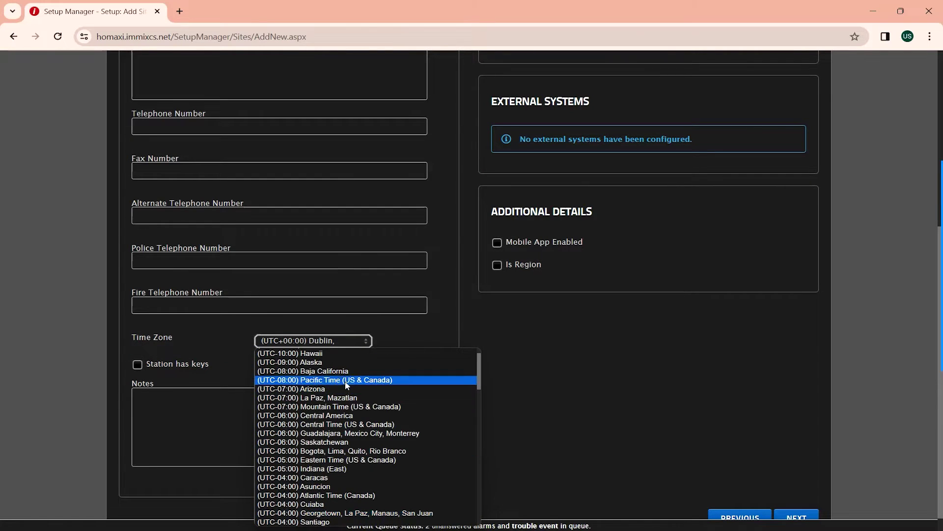
{"action": "left_click", "coordinate": [346, 380]}
{"action": "scroll", "coordinate": [740, 472], "scroll_direction": "down", "scroll_amount": 1}
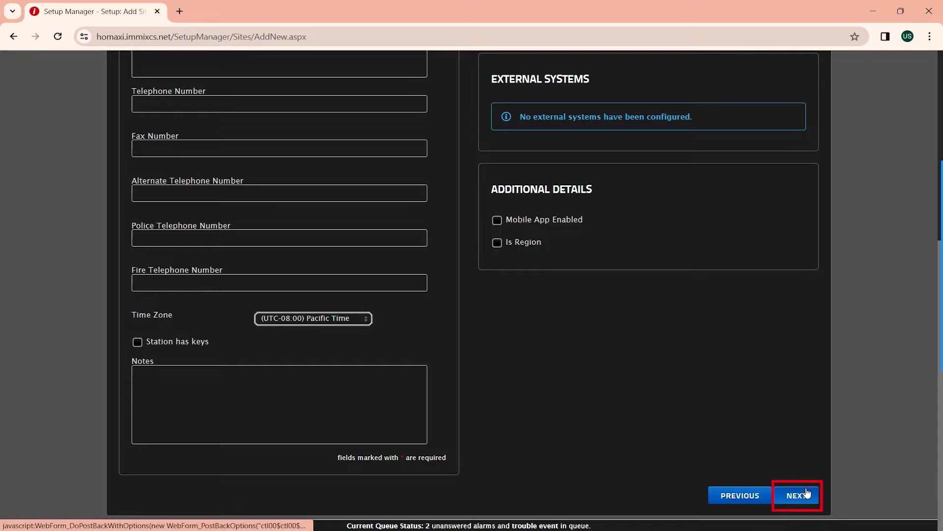
- Skip the Logo and Notes steps to reach the Devices step
{"action": "left_click", "coordinate": [805, 493]}
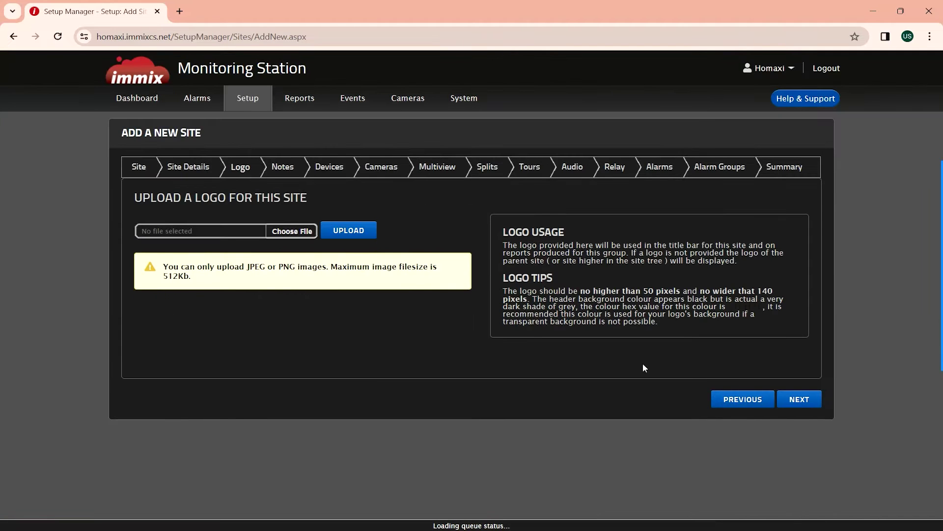
{"action": "left_click", "coordinate": [797, 398]}
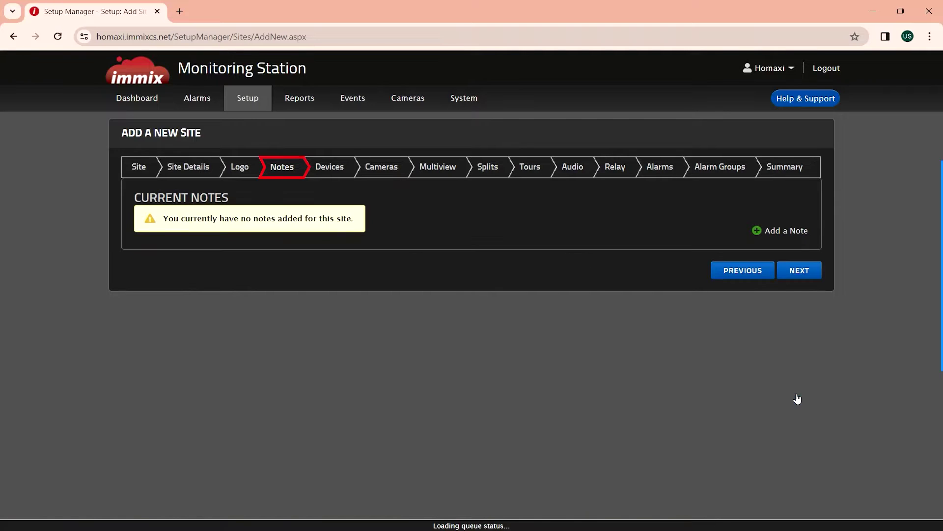
{"action": "left_click", "coordinate": [807, 274]}
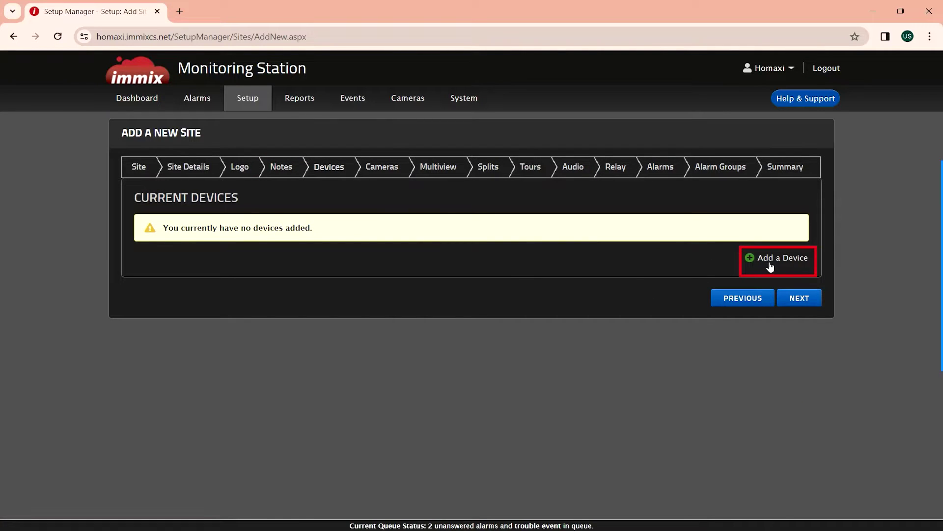
- Add a Homaxi video device titled 'NVR602S-16P16'
{"action": "left_click", "coordinate": [771, 261]}
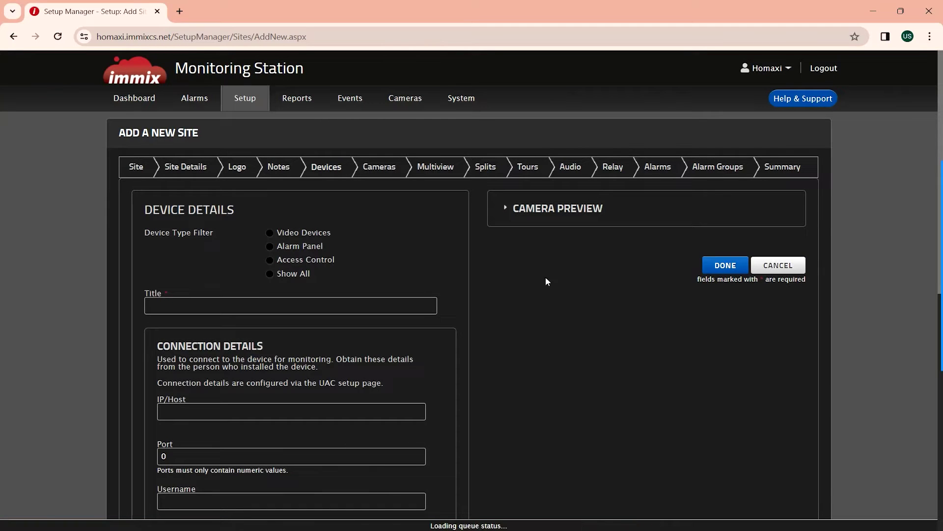
{"action": "left_click", "coordinate": [282, 234]}
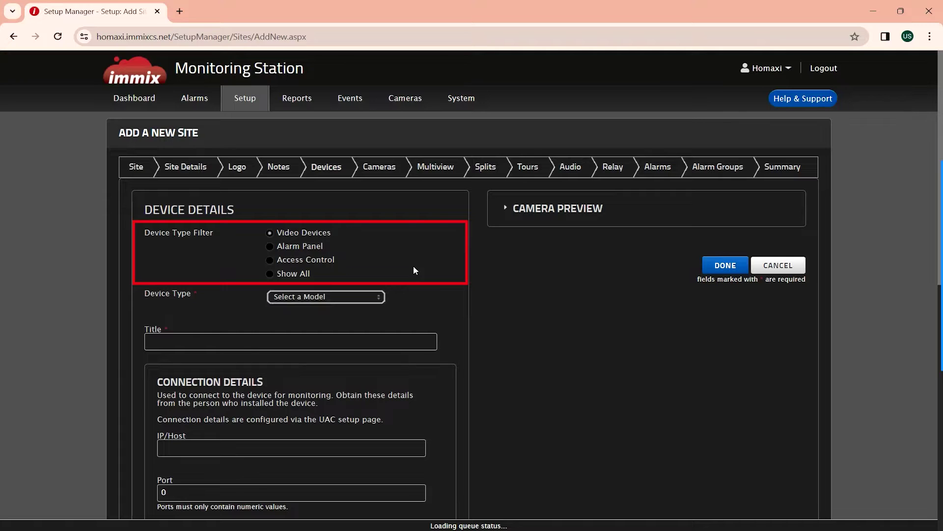
{"action": "left_click", "coordinate": [363, 297]}
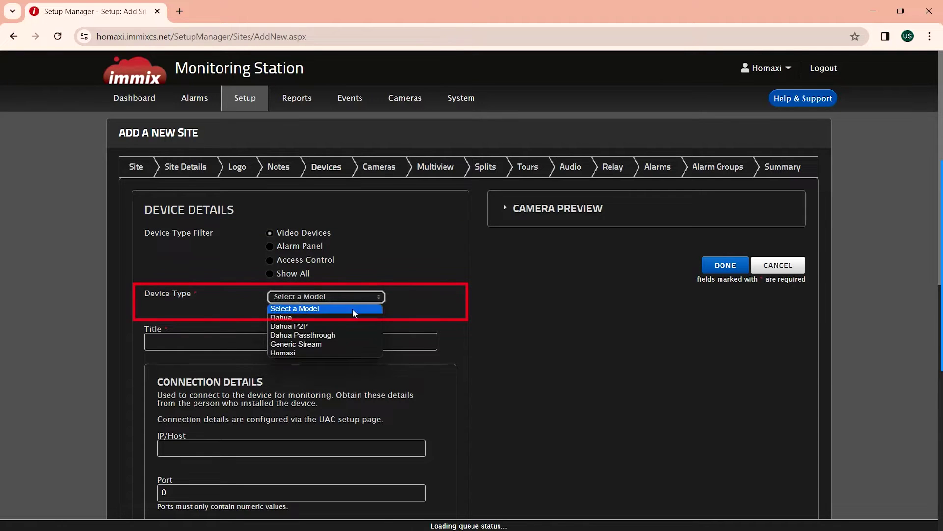
{"action": "left_click", "coordinate": [324, 352]}
{"action": "left_click", "coordinate": [288, 348]}
{"action": "type", "text": "NVR602S-16P16"}
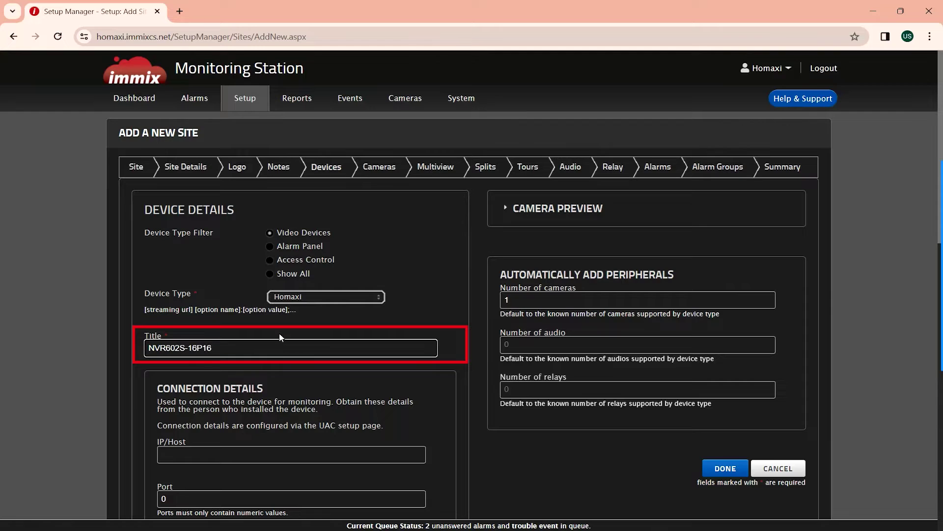
- Enter IP 192.168.1.100, port 8000, and the NVR's login username and password
{"action": "scroll", "coordinate": [279, 332], "scroll_direction": "down", "scroll_amount": 3}
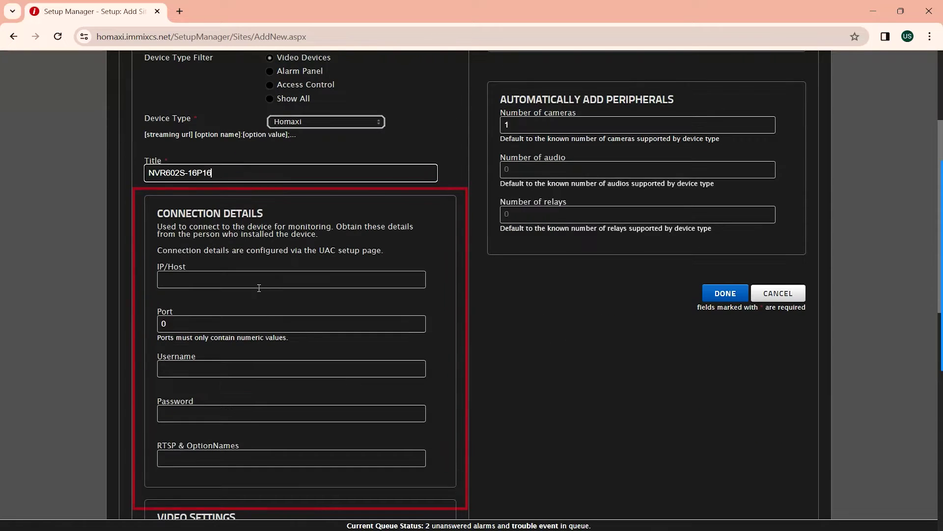
{"action": "left_click", "coordinate": [258, 282]}
{"action": "type", "text": "192"}
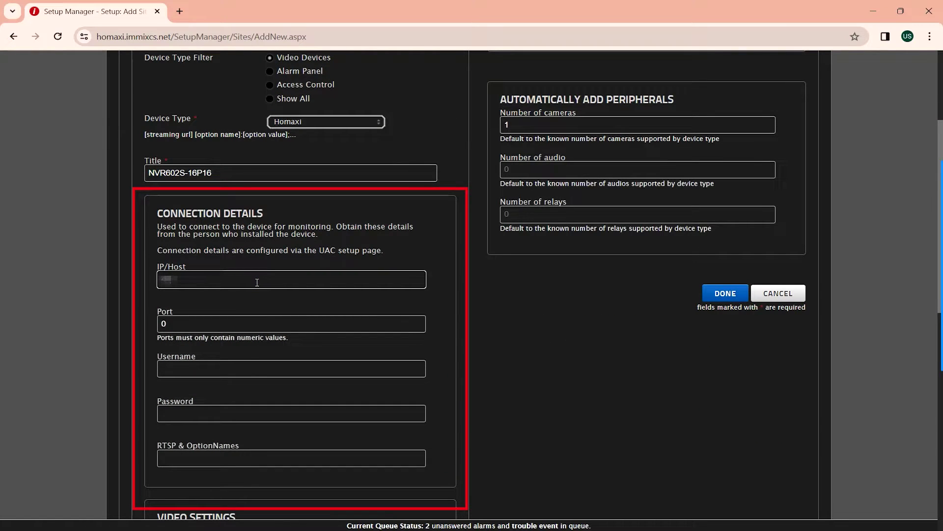
{"action": "type", "text": ".168.1.100"}
{"action": "left_click", "coordinate": [159, 322]}
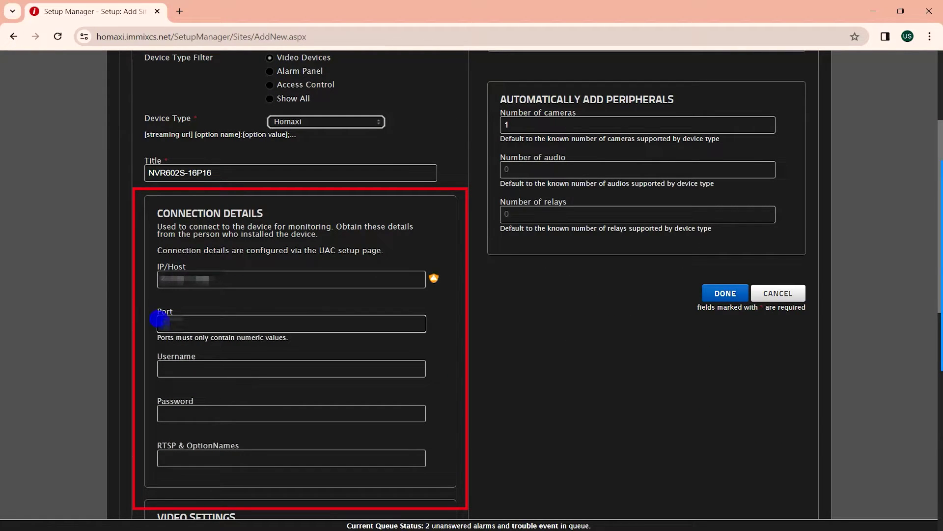
{"action": "type", "text": "8000"}
{"action": "left_click", "coordinate": [203, 370]}
{"action": "type", "text": "admin"}
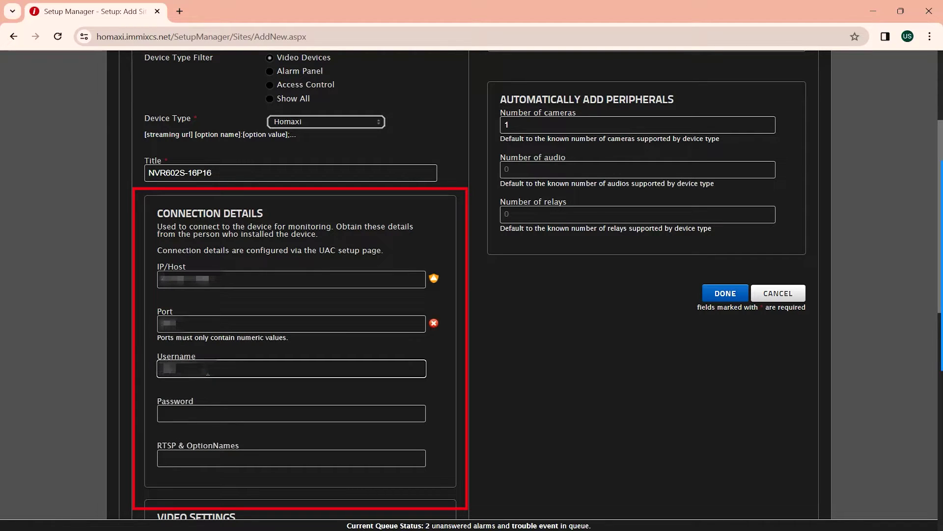
{"action": "key", "text": "Tab"}
{"action": "type", "text": "admin123"}
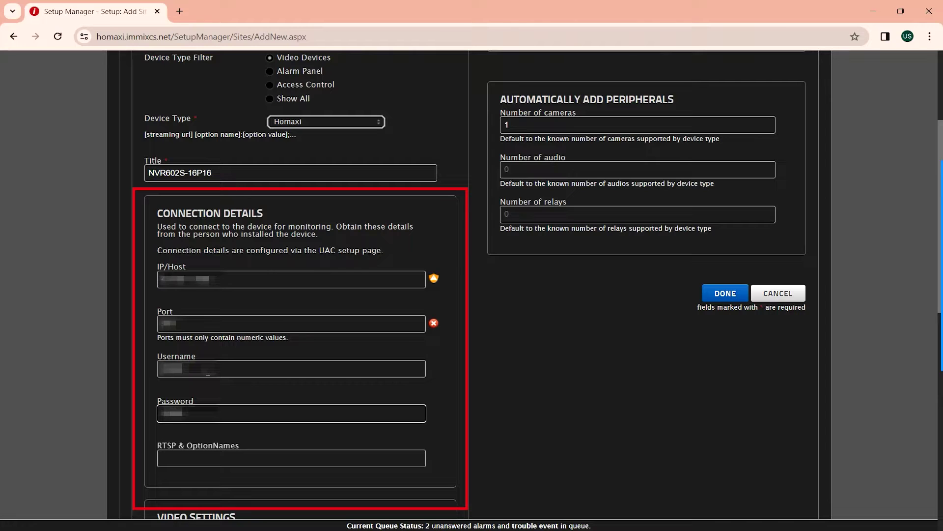
- Paste the NVR's RTSP stream URL into the device form
{"action": "scroll", "coordinate": [266, 332], "scroll_direction": "down", "scroll_amount": 1}
{"action": "left_click", "coordinate": [200, 400]}
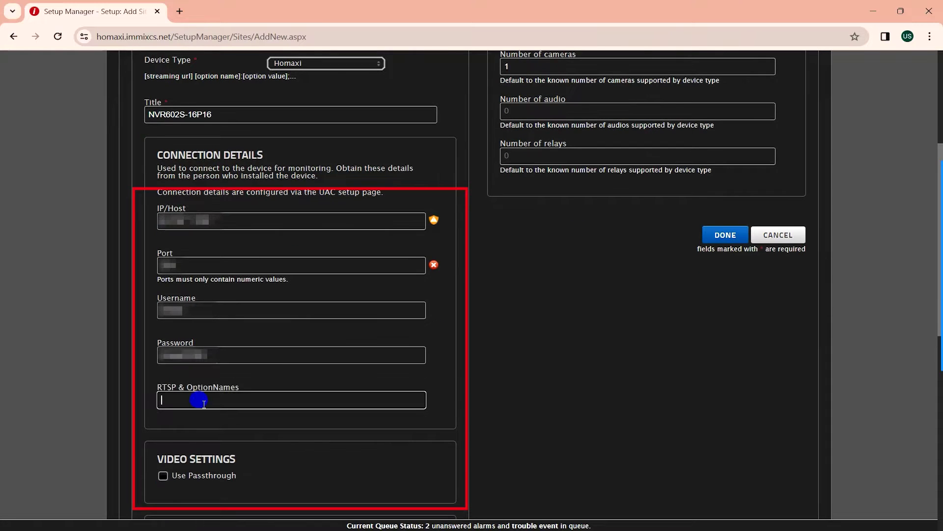
{"action": "key", "text": "ctrl+v"}
{"action": "left_click", "coordinate": [314, 399]}
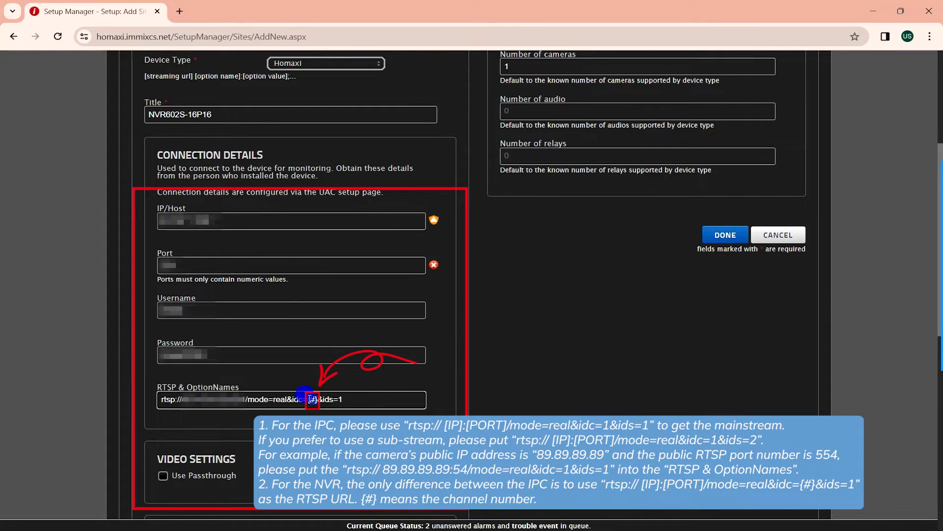
{"action": "scroll", "coordinate": [440, 323], "scroll_direction": "up", "scroll_amount": 3}
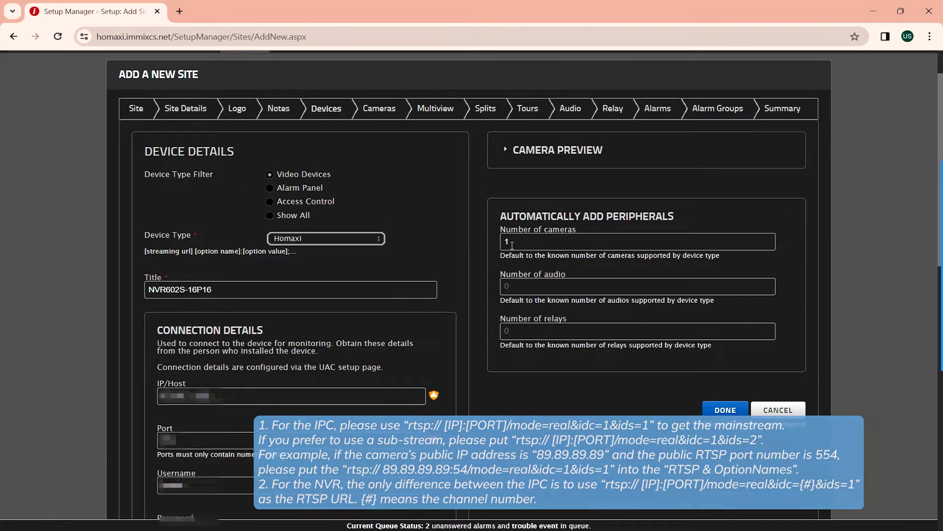
- Connect the camera preview to the NVR, showing camera 1 and then camera 2
{"action": "left_click", "coordinate": [518, 156]}
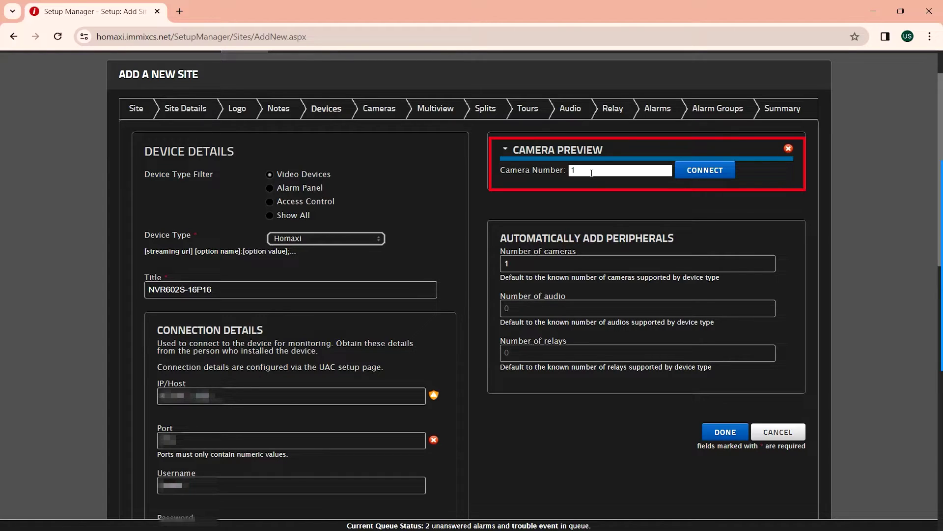
{"action": "left_click", "coordinate": [704, 170]}
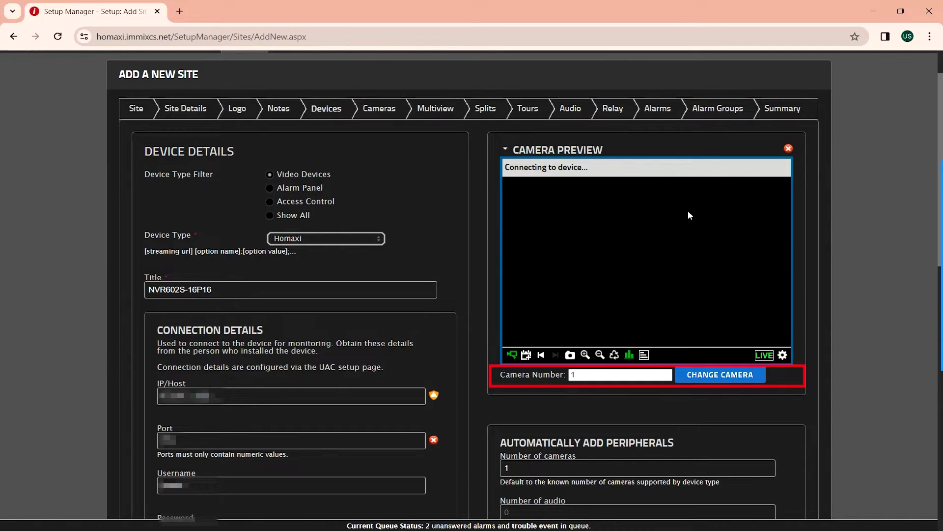
{"action": "double_click", "coordinate": [570, 375]}
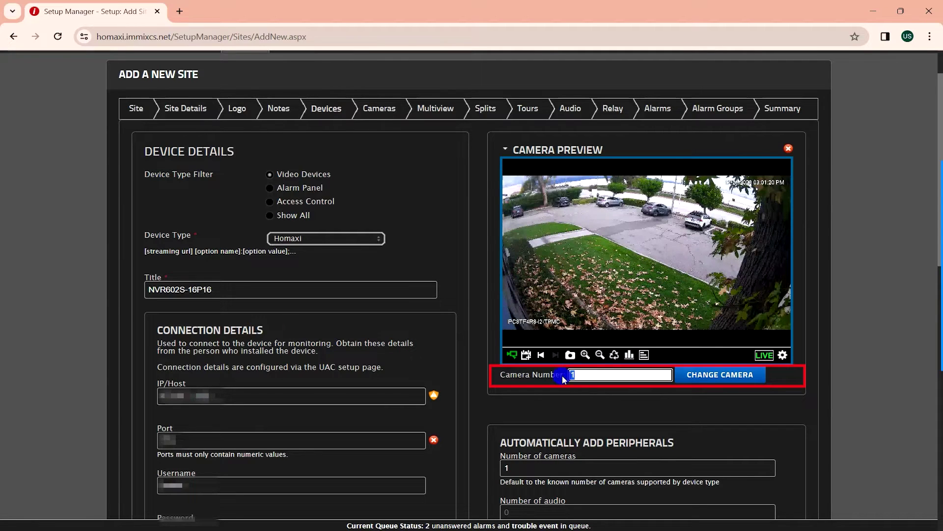
{"action": "type", "text": "2"}
{"action": "left_click", "coordinate": [695, 376]}
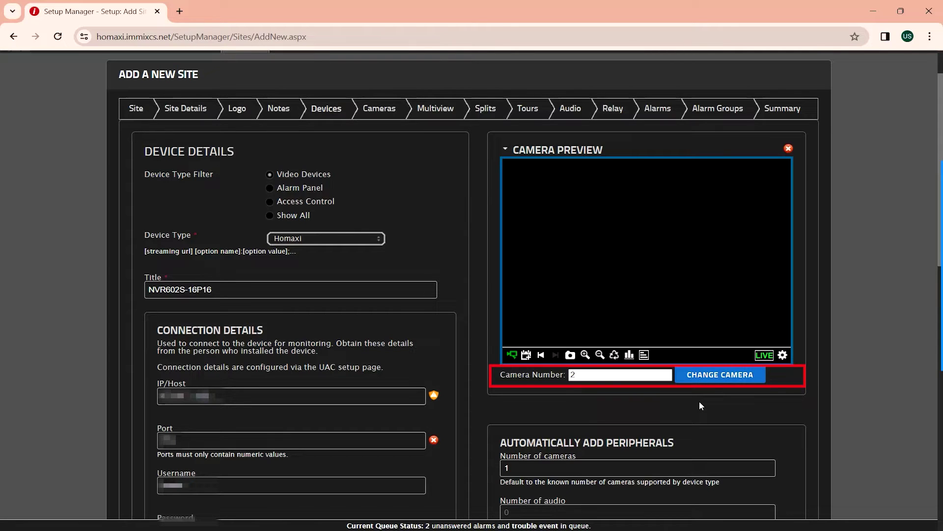
- Switch the live preview to camera number 3
{"action": "double_click", "coordinate": [580, 374]}
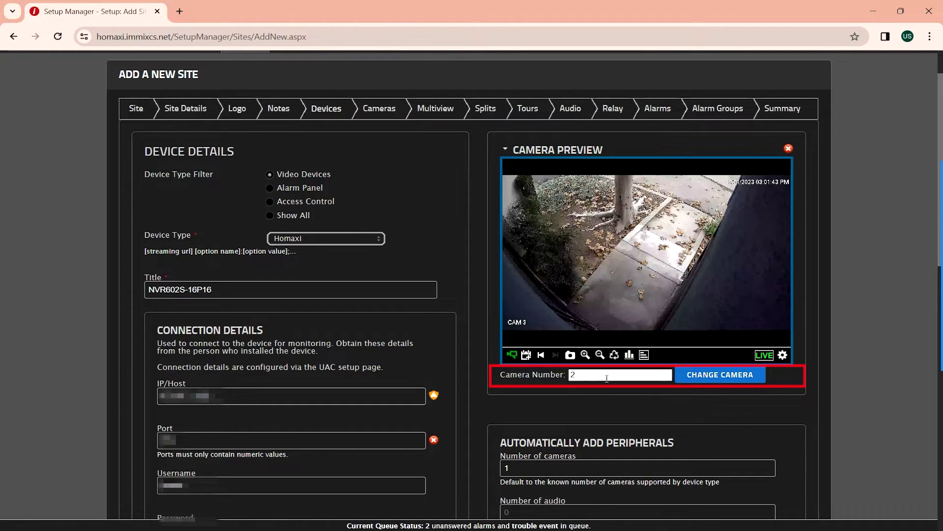
{"action": "type", "text": "3"}
{"action": "left_click", "coordinate": [710, 379]}
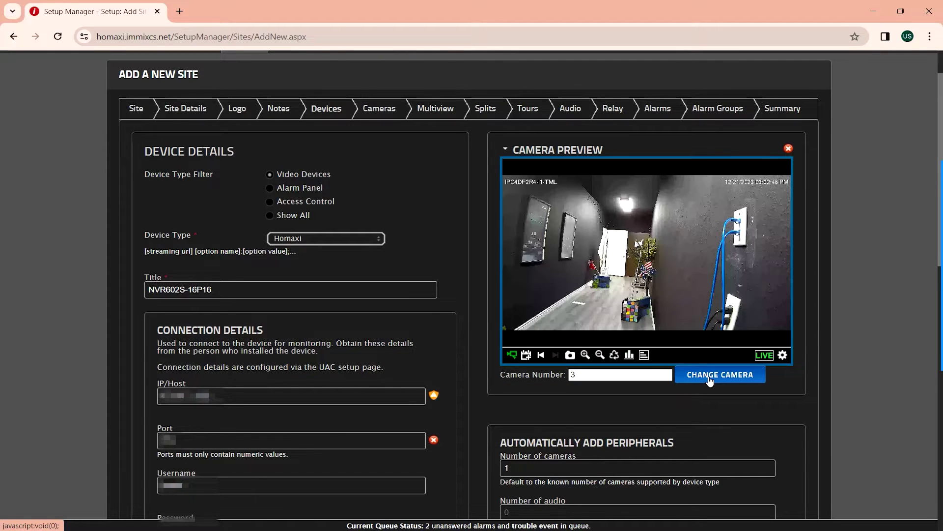
{"action": "scroll", "coordinate": [713, 396], "scroll_direction": "down", "scroll_amount": 1}
{"action": "scroll", "coordinate": [714, 393], "scroll_direction": "down", "scroll_amount": 2}
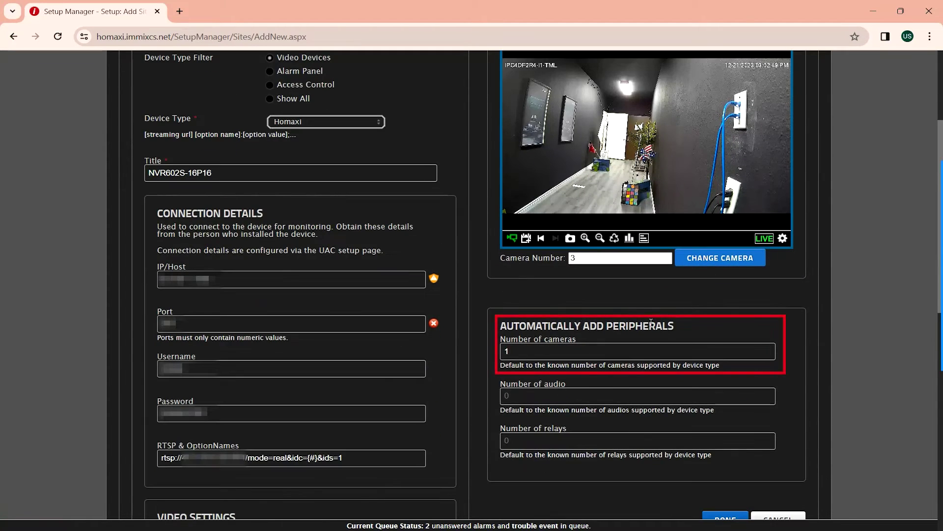
- Set 3 cameras to auto-add and save the NVR602S-16P16 device
{"action": "left_click", "coordinate": [504, 352]}
{"action": "type", "text": "3"}
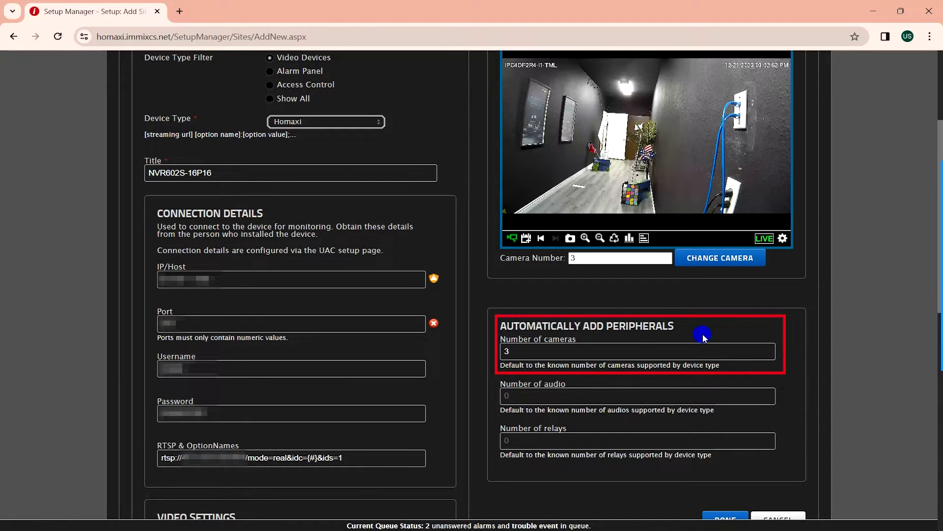
{"action": "scroll", "coordinate": [702, 336], "scroll_direction": "down", "scroll_amount": 3}
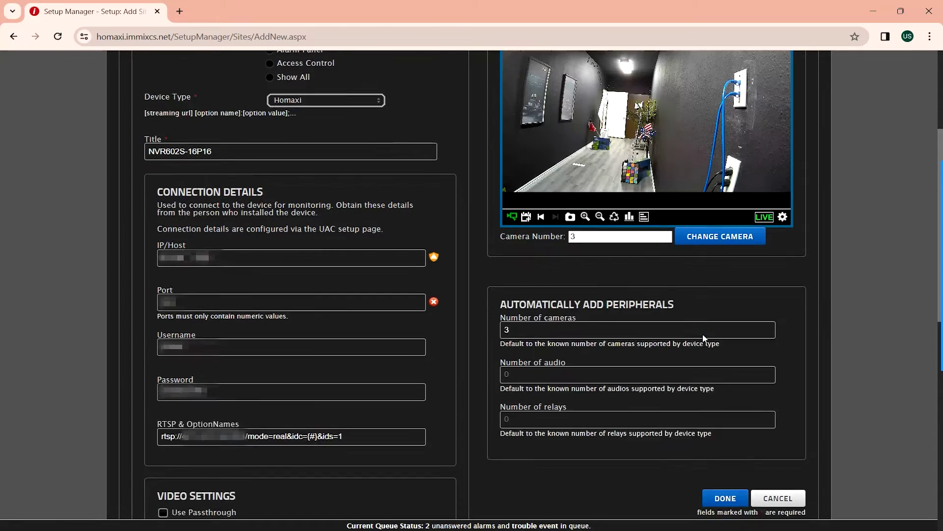
{"action": "left_click", "coordinate": [726, 402]}
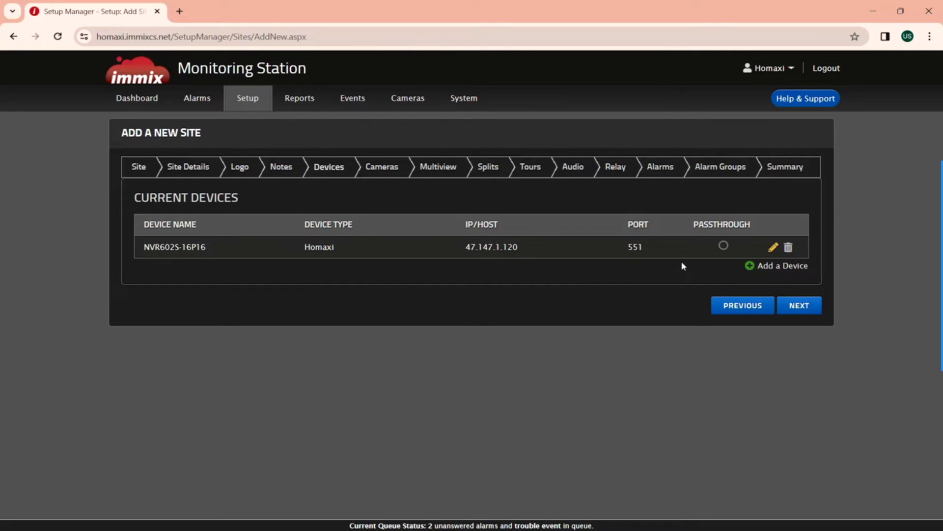
- Create multiview 'All Device' containing NVR602S-16P16 cameras 1–3
{"action": "left_click", "coordinate": [801, 306]}
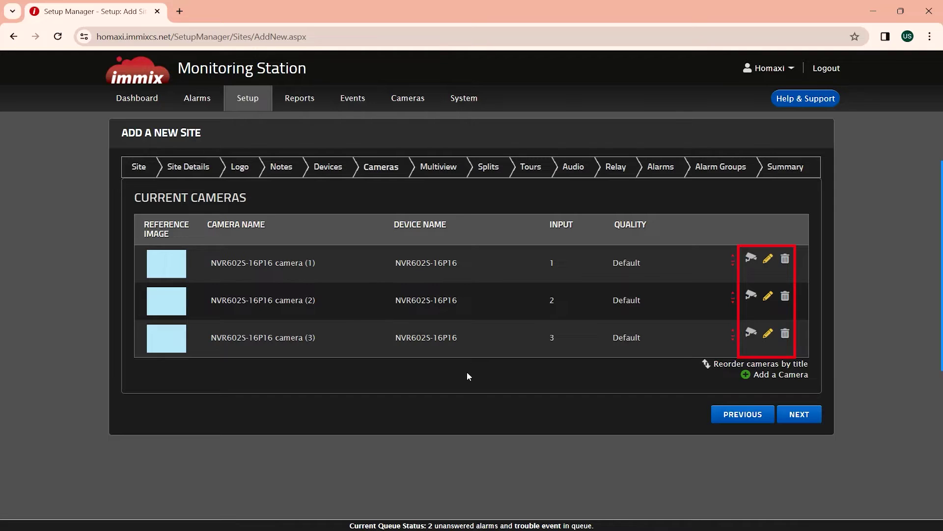
{"action": "left_click", "coordinate": [794, 415]}
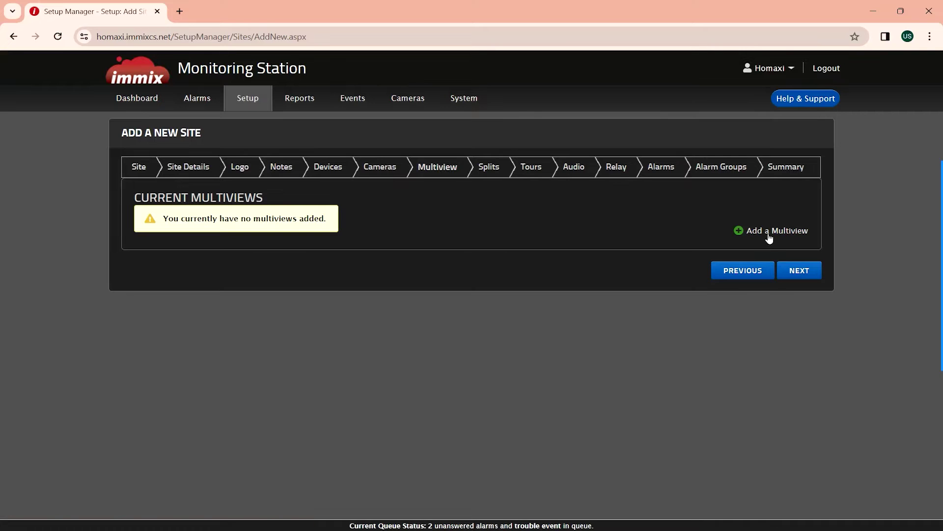
{"action": "left_click", "coordinate": [768, 234]}
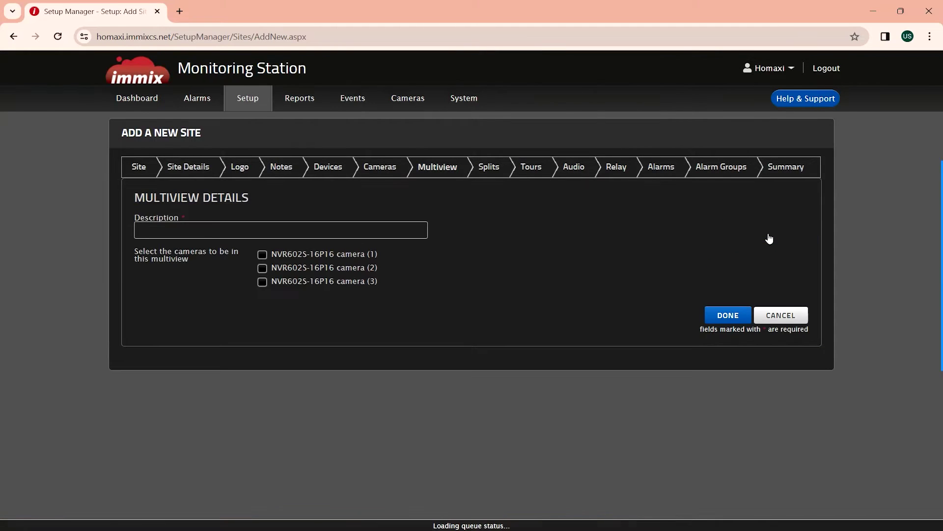
{"action": "left_click", "coordinate": [200, 229]}
{"action": "type", "text": "All Device"}
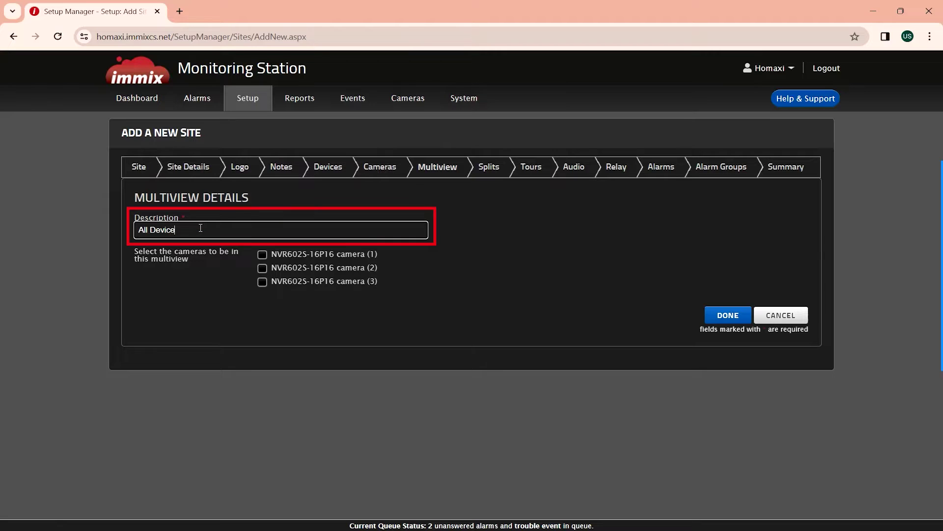
{"action": "left_click", "coordinate": [263, 254]}
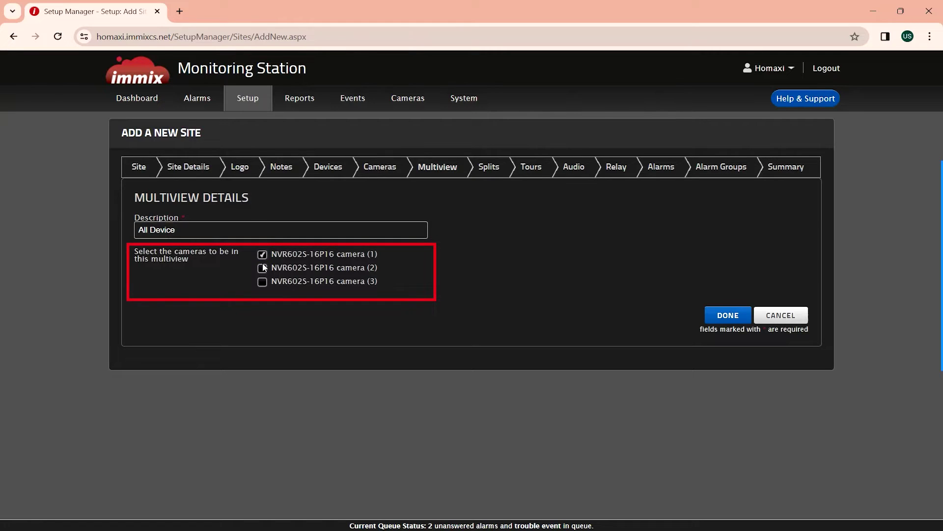
{"action": "left_click", "coordinate": [714, 314]}
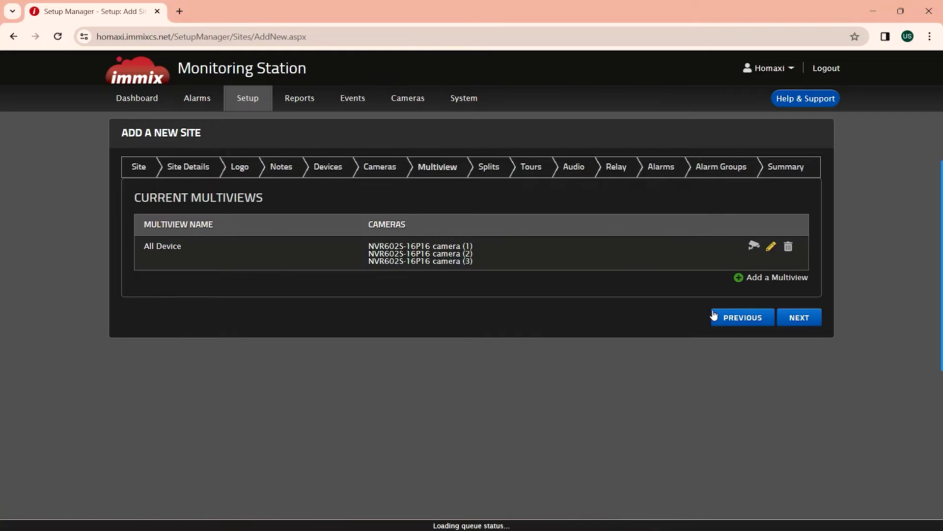
- Skip the empty Splits, Tours, Audio and Relay steps to reach Alarms
{"action": "left_click", "coordinate": [787, 314]}
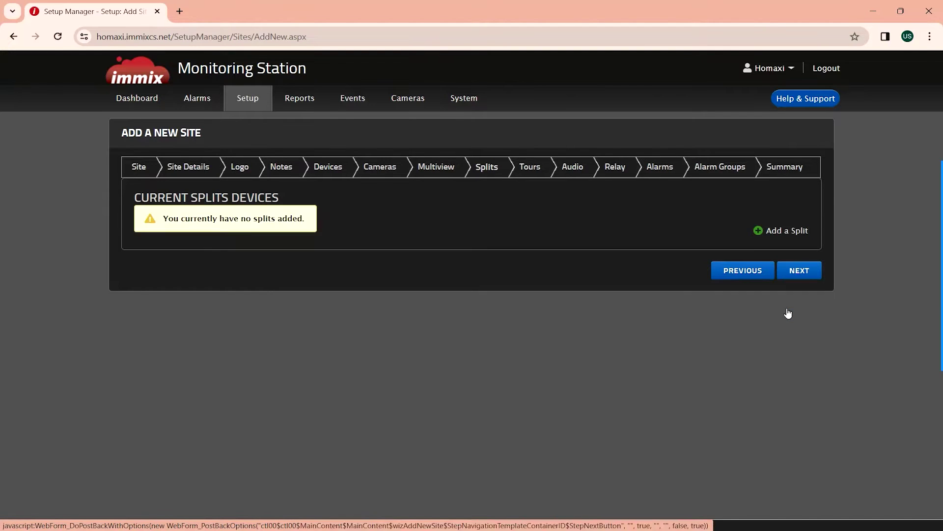
{"action": "left_click", "coordinate": [806, 274]}
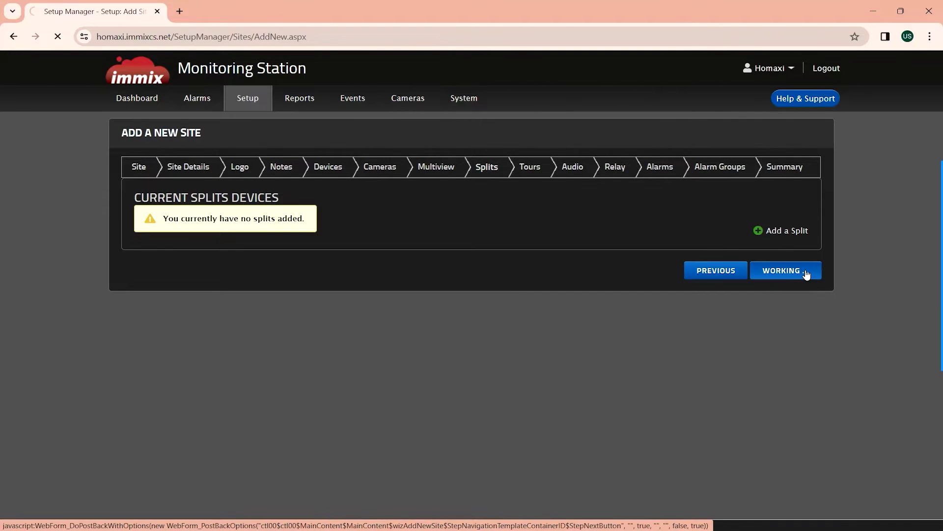
{"action": "left_click", "coordinate": [806, 274]}
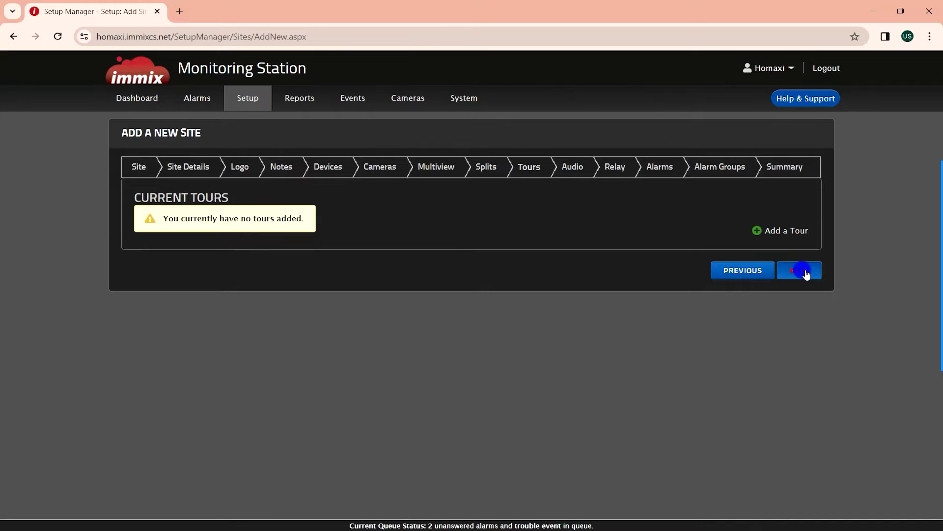
{"action": "left_click", "coordinate": [799, 233]}
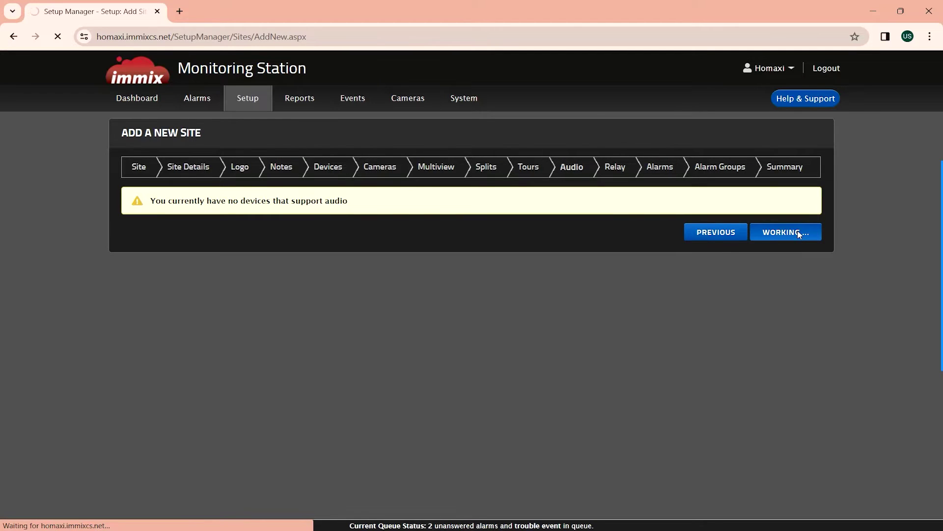
{"action": "left_click", "coordinate": [799, 233]}
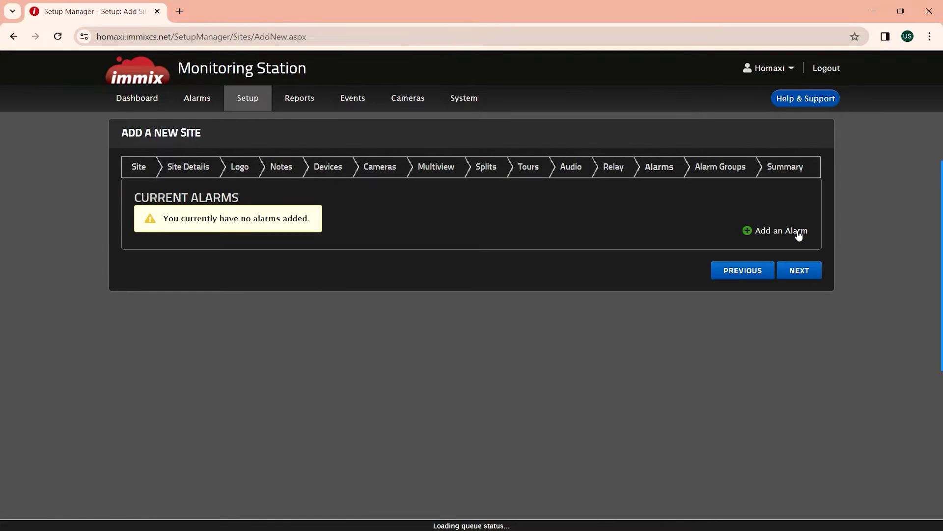
{"action": "left_click", "coordinate": [782, 231]}
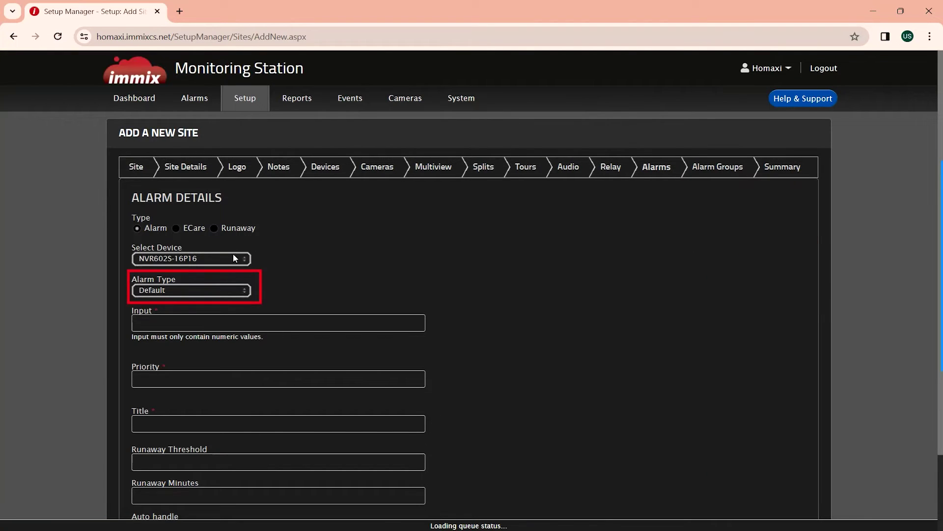
- Set up a Person Detected alarm, input 1, priority 100, titled 'Motion Detecion Person'
{"action": "left_click", "coordinate": [173, 291]}
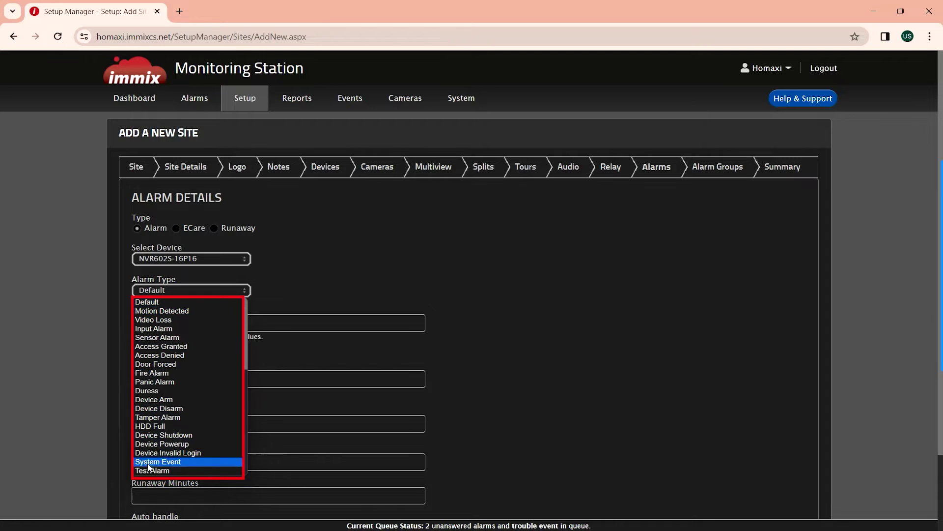
{"action": "scroll", "coordinate": [189, 331], "scroll_direction": "down", "scroll_amount": 1}
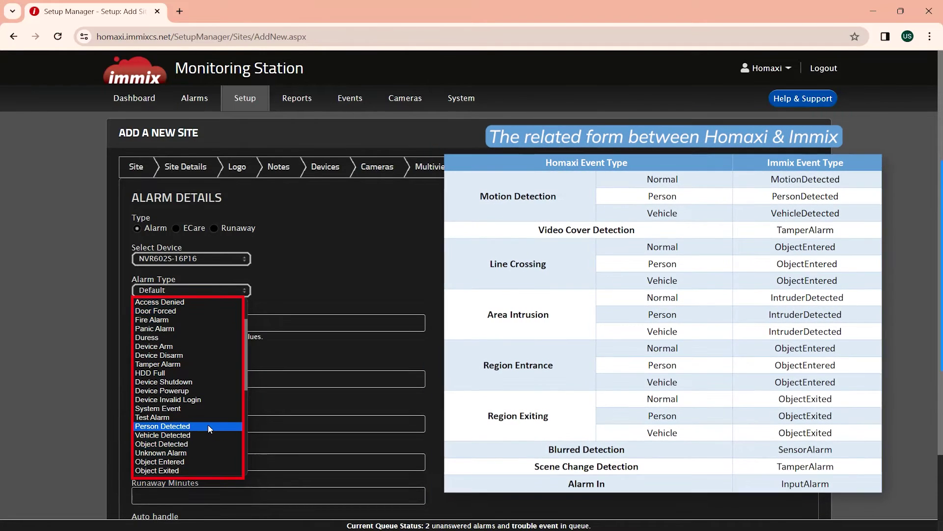
{"action": "left_click", "coordinate": [208, 425]}
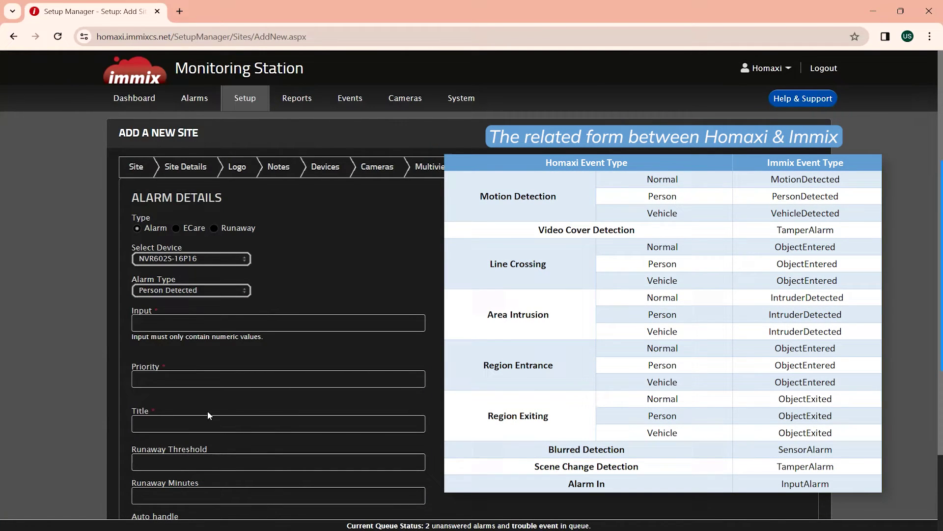
{"action": "left_click", "coordinate": [185, 318]}
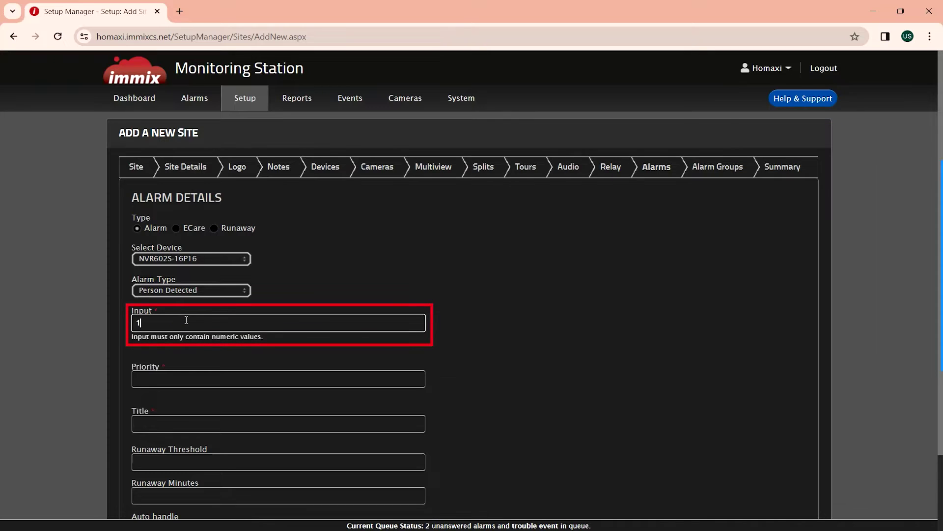
{"action": "left_click", "coordinate": [183, 379]}
{"action": "type", "text": "100"}
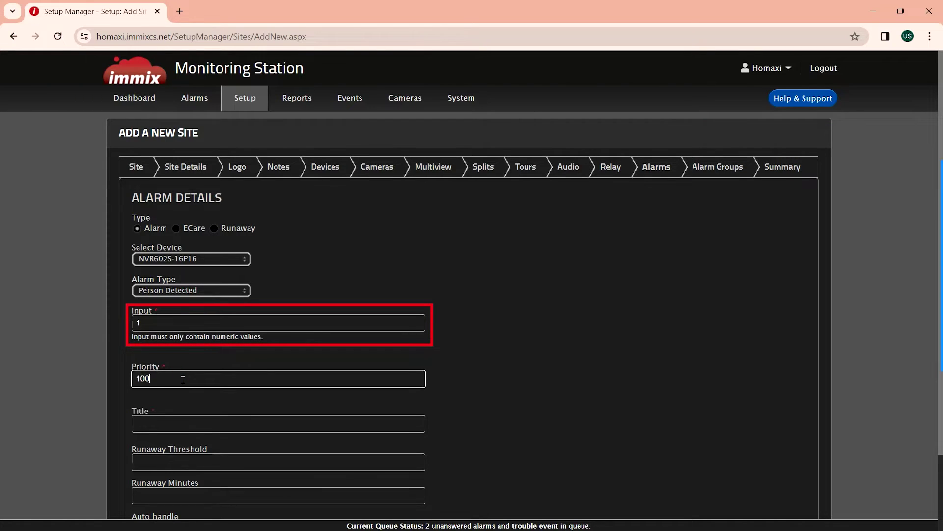
{"action": "left_click", "coordinate": [184, 416]}
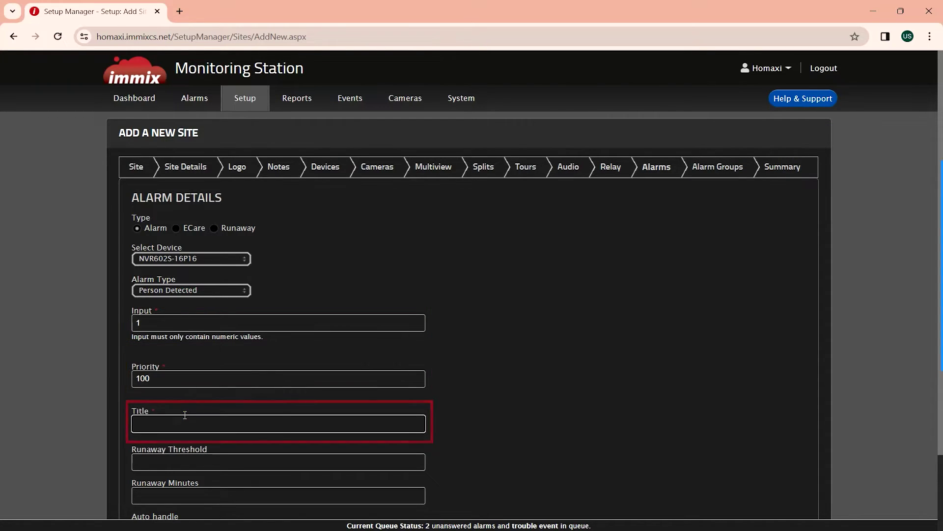
{"action": "type", "text": "Mot"}
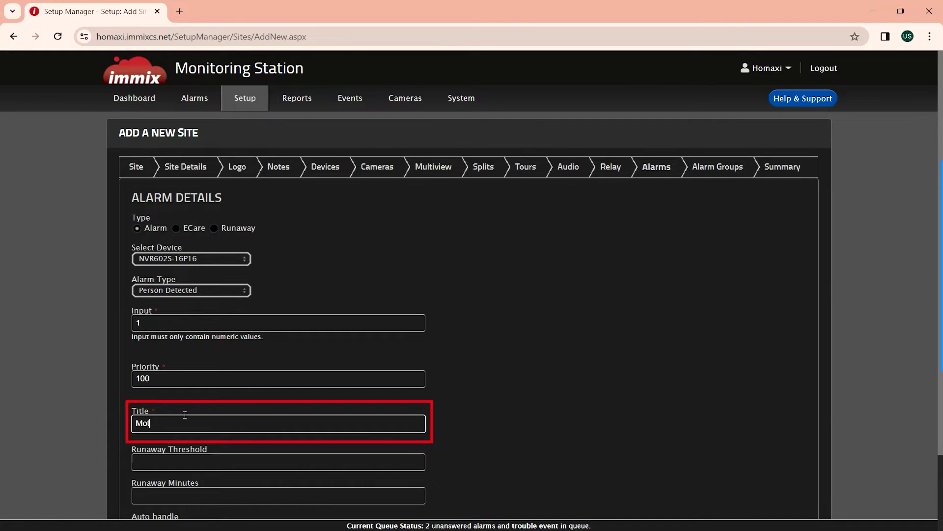
{"action": "type", "text": "ion Detecion Person"}
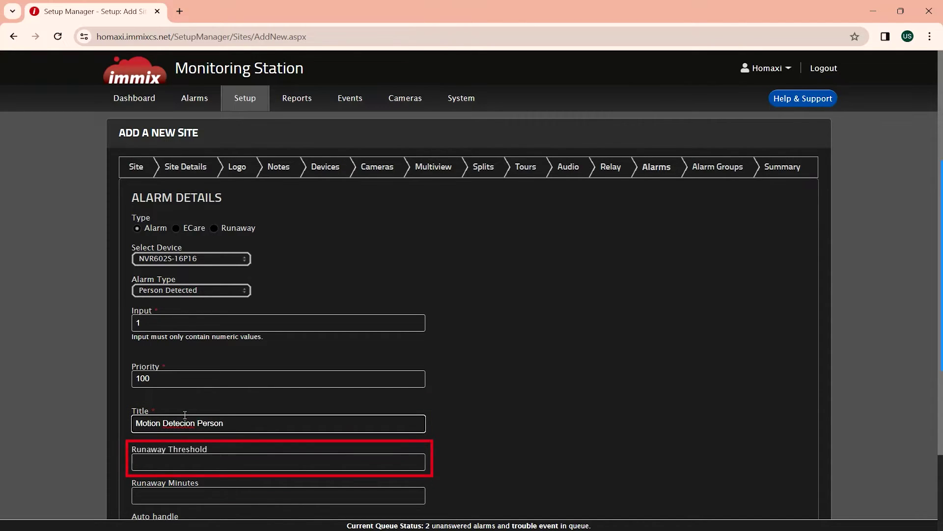
- Set runaway threshold 1 and runaway minutes 1, then save the alarm
{"action": "left_click", "coordinate": [171, 456]}
{"action": "type", "text": "1"}
{"action": "left_click", "coordinate": [157, 492]}
{"action": "type", "text": "1"}
{"action": "scroll", "coordinate": [171, 442], "scroll_direction": "down", "scroll_amount": 2}
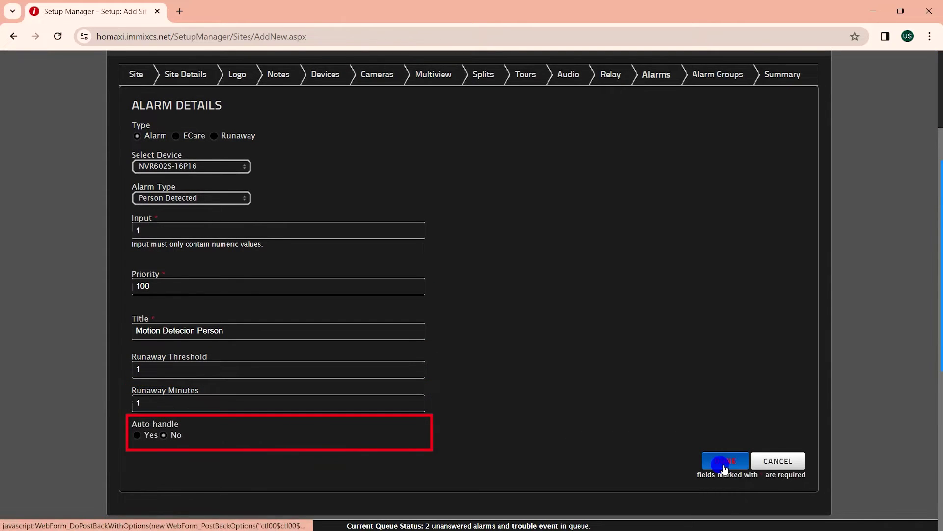
{"action": "left_click", "coordinate": [723, 465]}
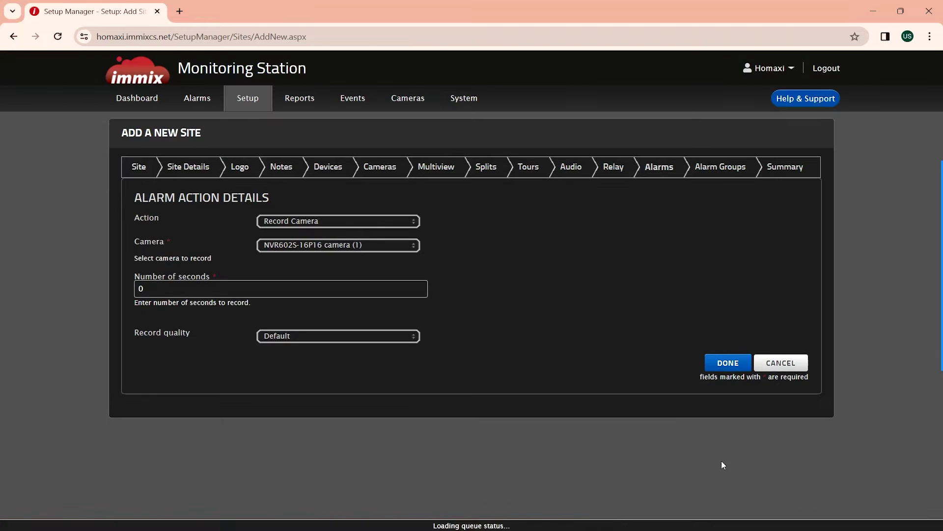
{"action": "left_click", "coordinate": [136, 287]}
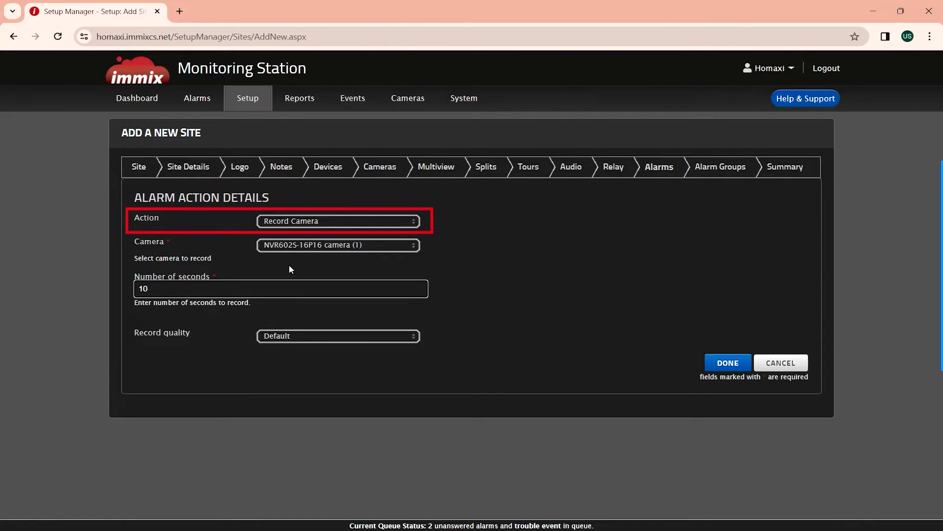
- Save a Record Camera action for camera (1) at Default quality, then return to alarms
{"action": "left_click", "coordinate": [308, 245]}
{"action": "left_click", "coordinate": [541, 249]}
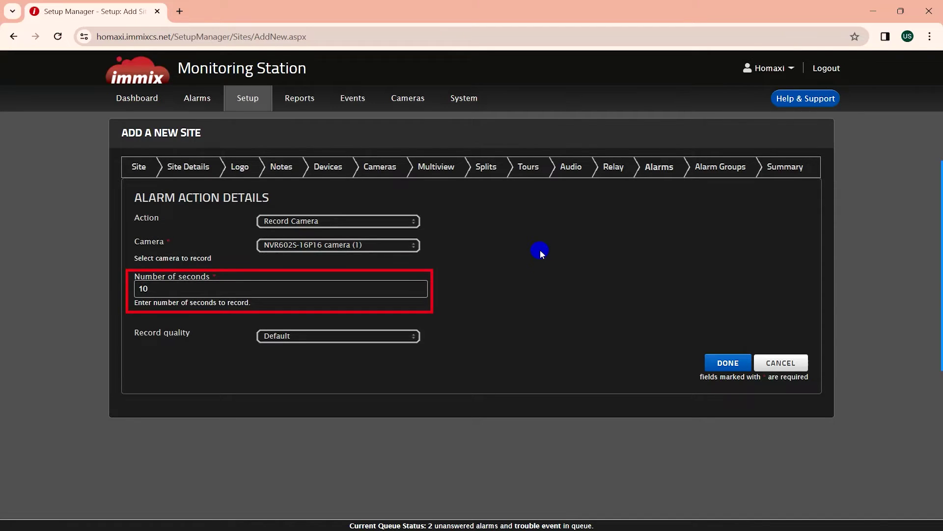
{"action": "left_click", "coordinate": [384, 335]}
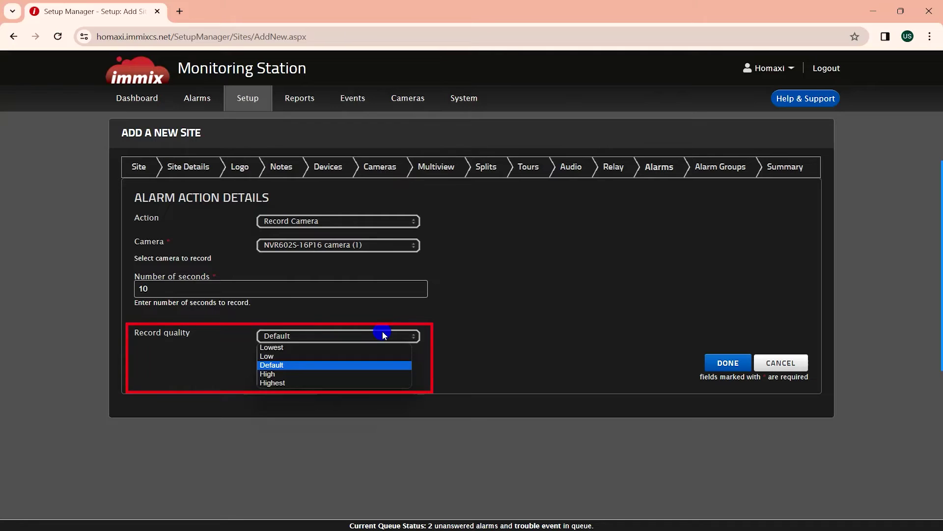
{"action": "left_click", "coordinate": [470, 327]}
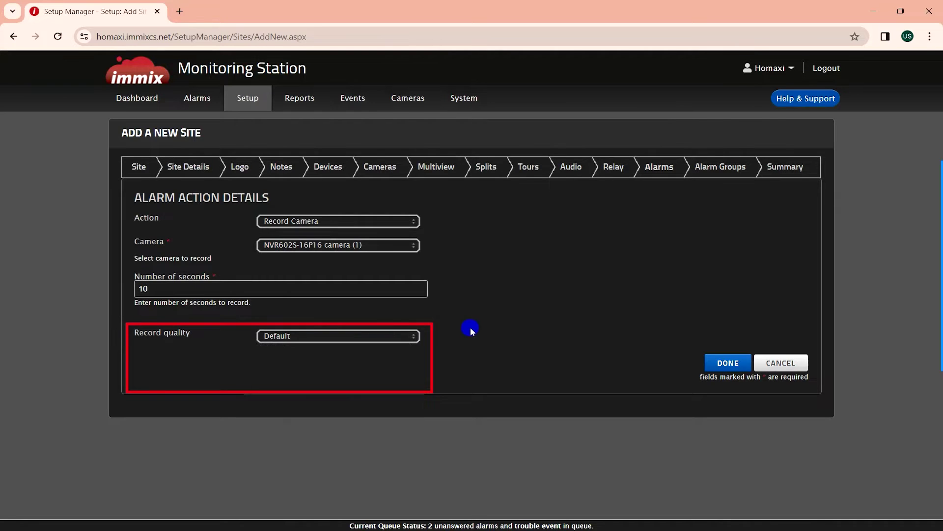
{"action": "left_click", "coordinate": [740, 364]}
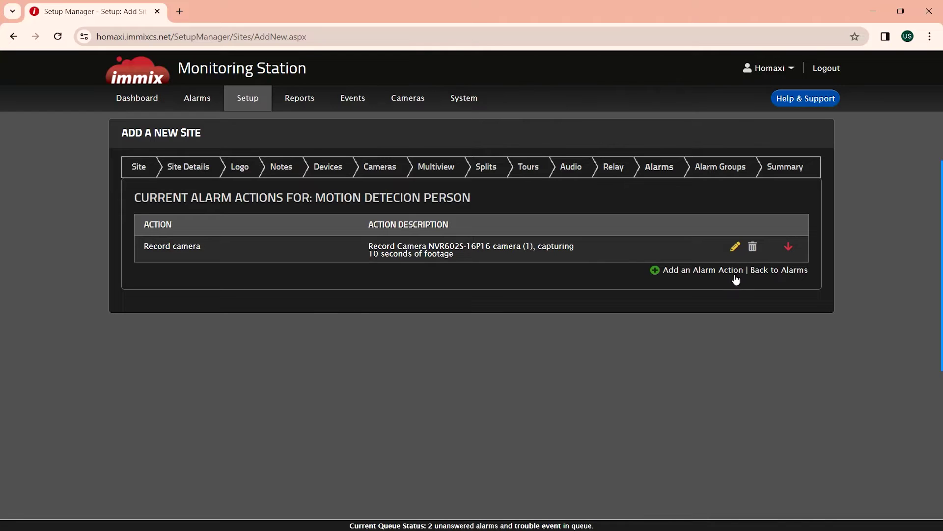
{"action": "left_click", "coordinate": [755, 273]}
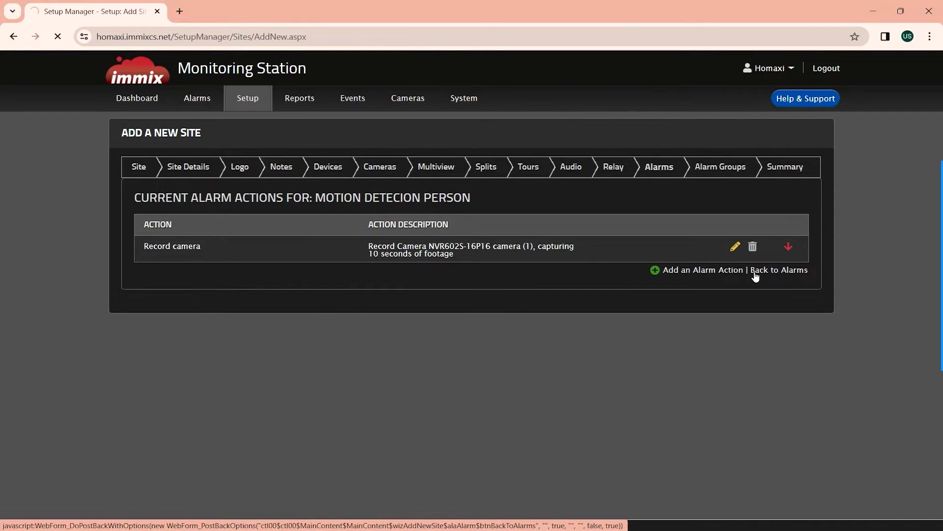
{"action": "left_click", "coordinate": [760, 301]}
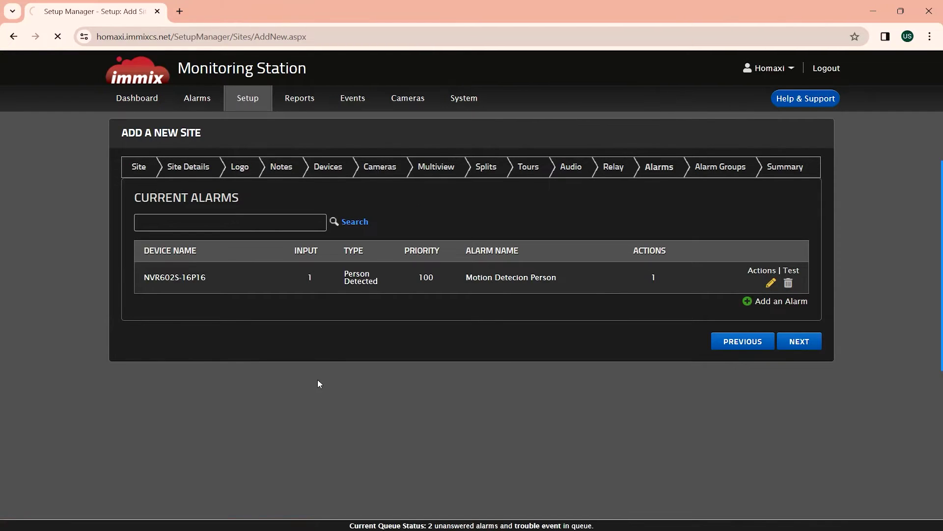
- Enter input 1, priority 100 and the vehicle alarm's title for the new alarm
{"action": "left_click", "coordinate": [167, 323]}
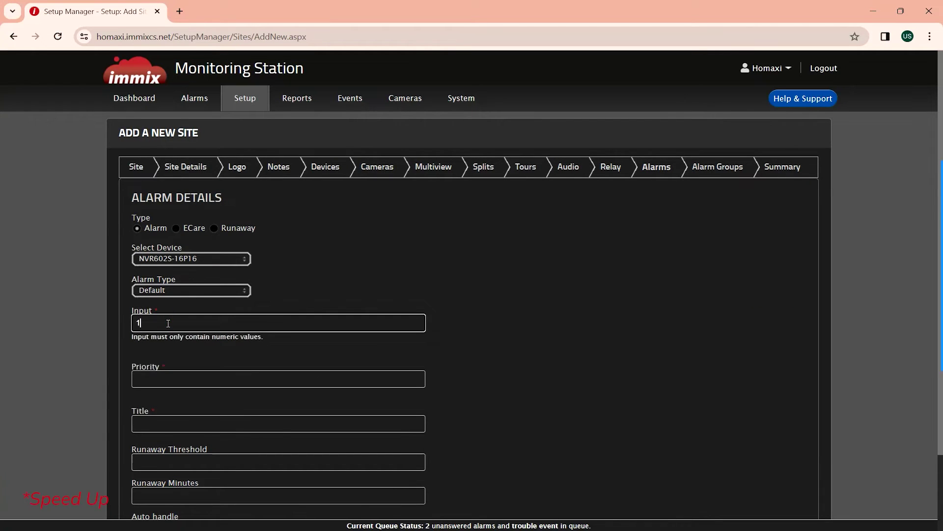
{"action": "left_click", "coordinate": [167, 379]}
{"action": "type", "text": "100"}
{"action": "left_click", "coordinate": [216, 423]}
{"action": "type", "text": "Motion Detecion "}
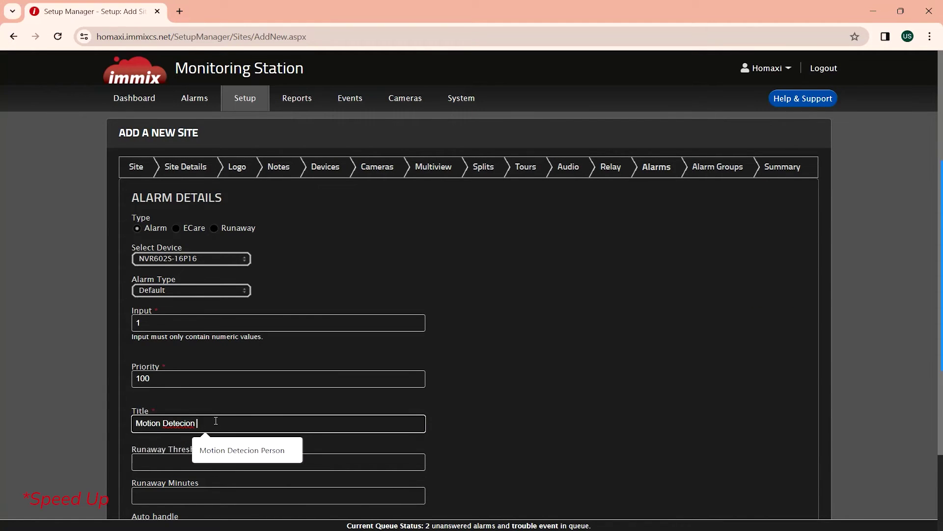
{"action": "type", "text": "PerVehicle"}
- Set alarm type Vehicle Detected with runaway values 1 and 5, and save it
{"action": "left_click", "coordinate": [191, 290]}
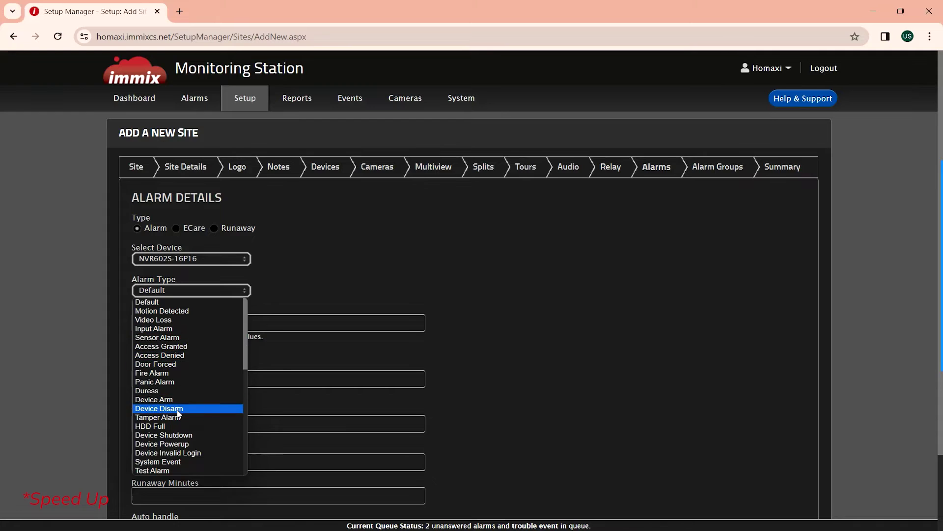
{"action": "left_click", "coordinate": [173, 366]}
{"action": "scroll", "coordinate": [179, 404], "scroll_direction": "down", "scroll_amount": 1}
{"action": "left_click", "coordinate": [179, 404]}
{"action": "type", "text": "1"}
{"action": "key", "text": "Tab"}
{"action": "type", "text": "5"}
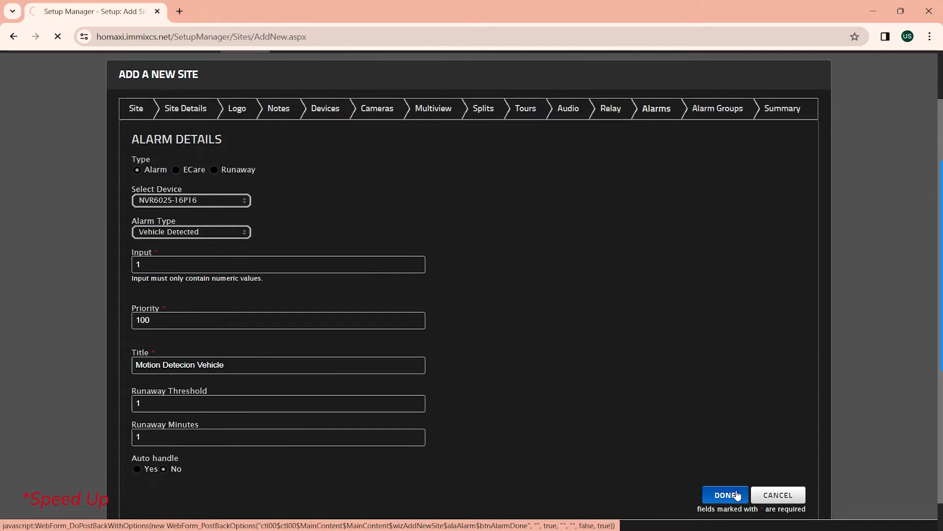
{"action": "left_click", "coordinate": [725, 495]}
- Add a 10-second camera (1) recording action and return to the alarms list
{"action": "left_click", "coordinate": [137, 290]}
{"action": "type", "text": "10"}
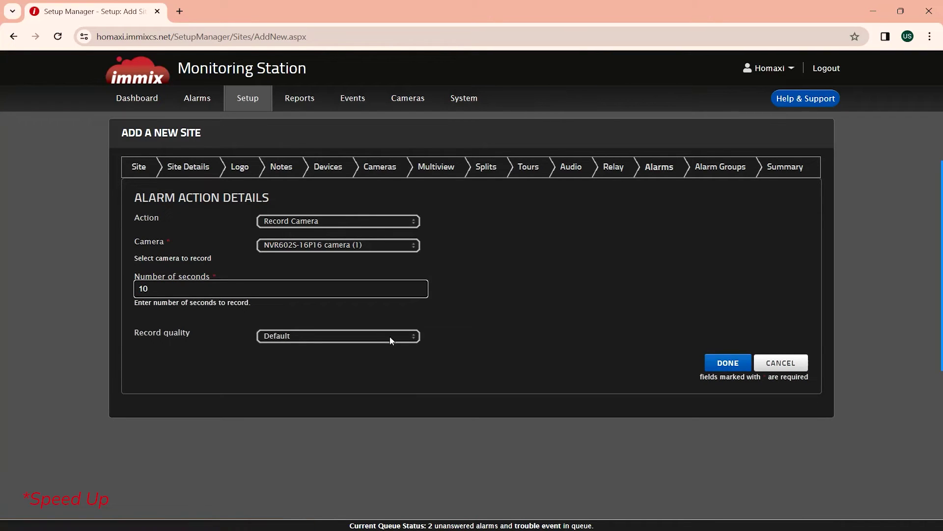
{"action": "left_click", "coordinate": [727, 363]}
{"action": "left_click", "coordinate": [780, 269]}
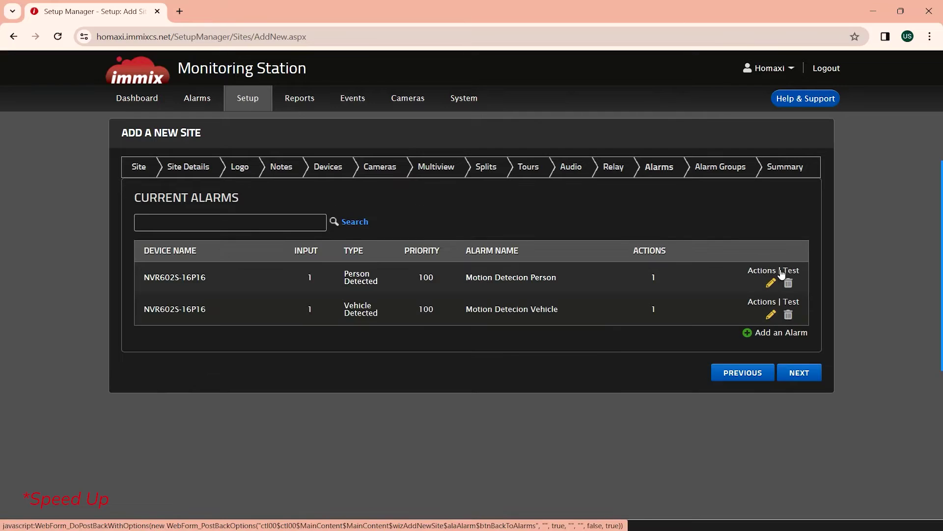
{"action": "left_click", "coordinate": [774, 331]}
- Start a Test Alarm type alarm with input 1 and priority 1
{"action": "left_click", "coordinate": [176, 321]}
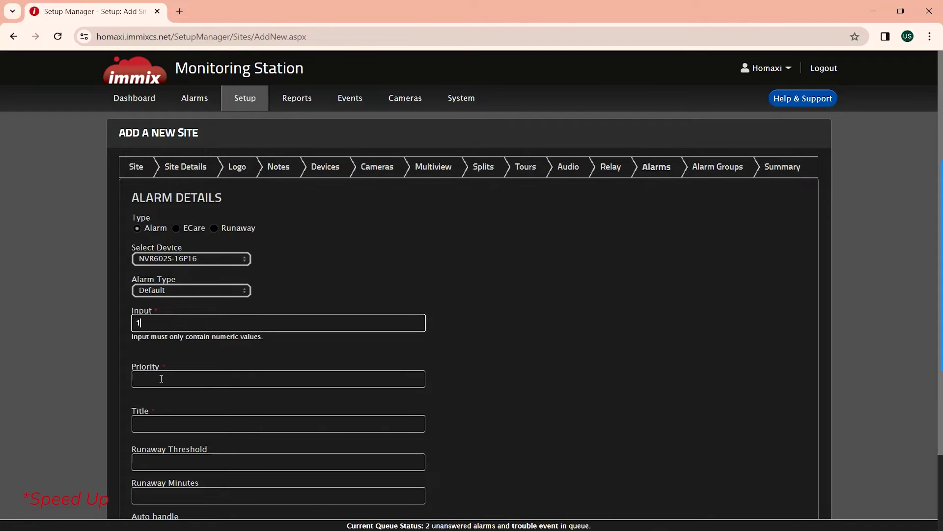
{"action": "left_click", "coordinate": [191, 290]}
{"action": "scroll", "coordinate": [179, 380], "scroll_direction": "down", "scroll_amount": 10}
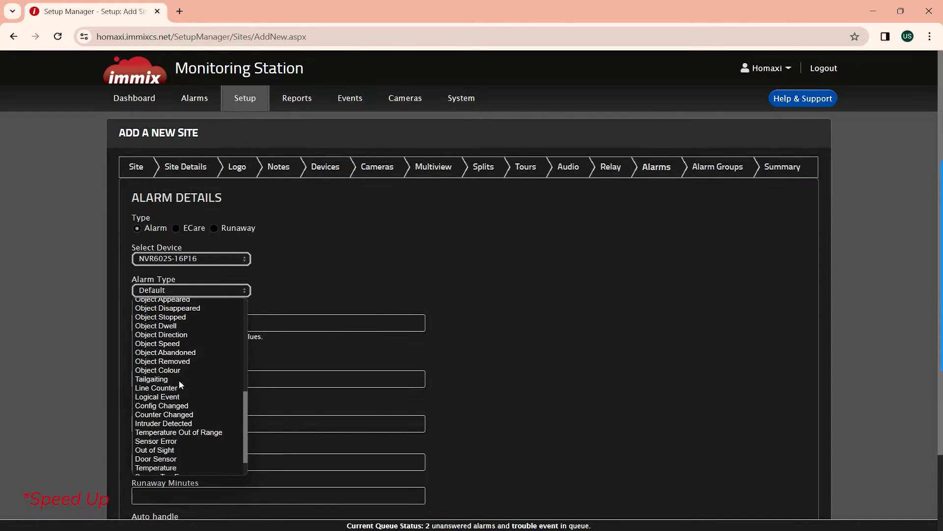
{"action": "scroll", "coordinate": [173, 431], "scroll_direction": "down", "scroll_amount": 1}
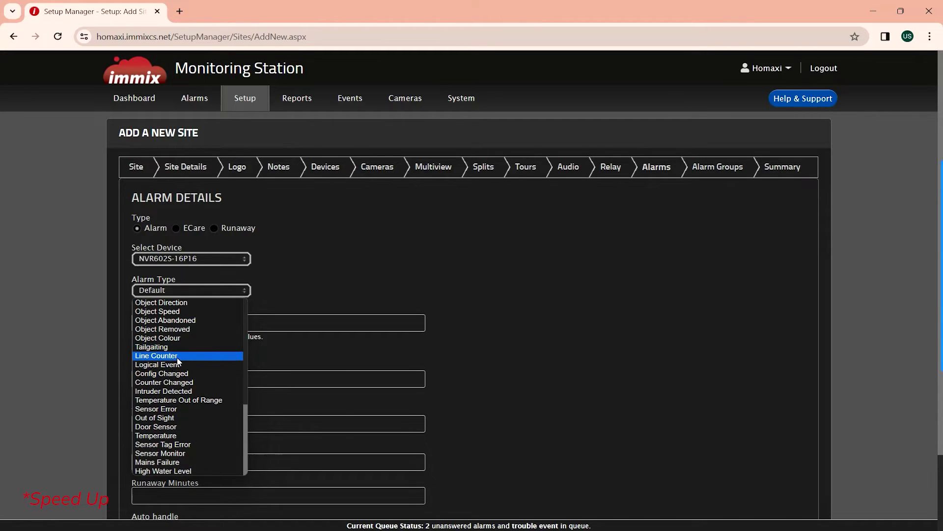
{"action": "scroll", "coordinate": [179, 357], "scroll_direction": "up", "scroll_amount": 3}
{"action": "left_click", "coordinate": [152, 321]}
{"action": "double_click", "coordinate": [166, 379]}
{"action": "type", "text": "1"}
- Title the alarm 'Test', fill the runaway fields, and save it
{"action": "scroll", "coordinate": [166, 388], "scroll_direction": "down", "scroll_amount": 1}
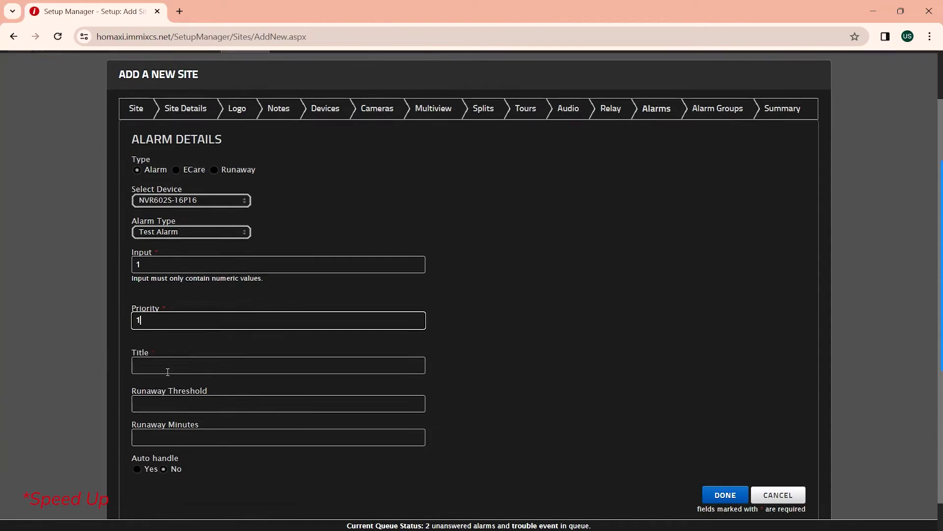
{"action": "left_click", "coordinate": [167, 365]}
{"action": "type", "text": "Test"}
{"action": "key", "text": "Tab"}
{"action": "type", "text": "1"}
{"action": "key", "text": "Tab"}
{"action": "type", "text": "5"}
{"action": "left_click", "coordinate": [737, 498]}
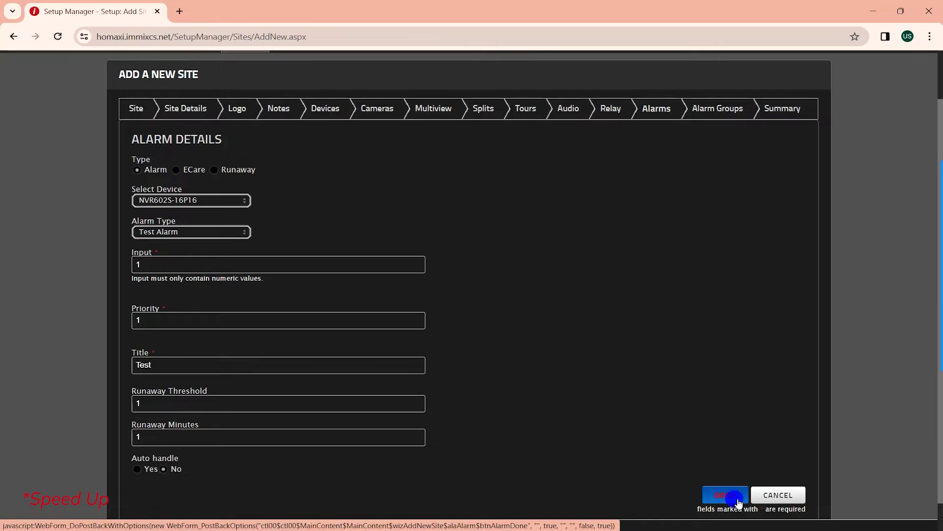
- Leave the Test alarm without actions and advance through Alarm Groups to the Summary
{"action": "left_click", "coordinate": [297, 219]}
{"action": "left_click", "coordinate": [781, 349]}
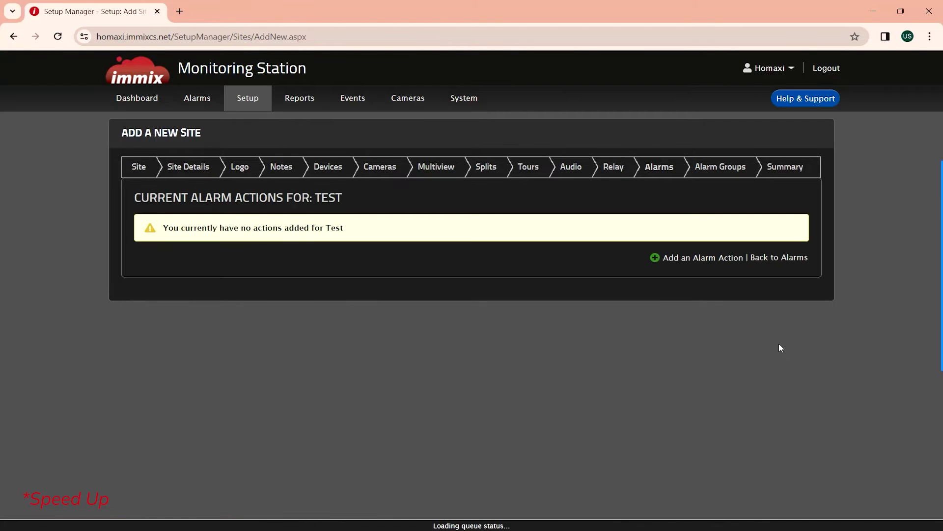
{"action": "left_click", "coordinate": [800, 261]}
{"action": "left_click", "coordinate": [806, 403]}
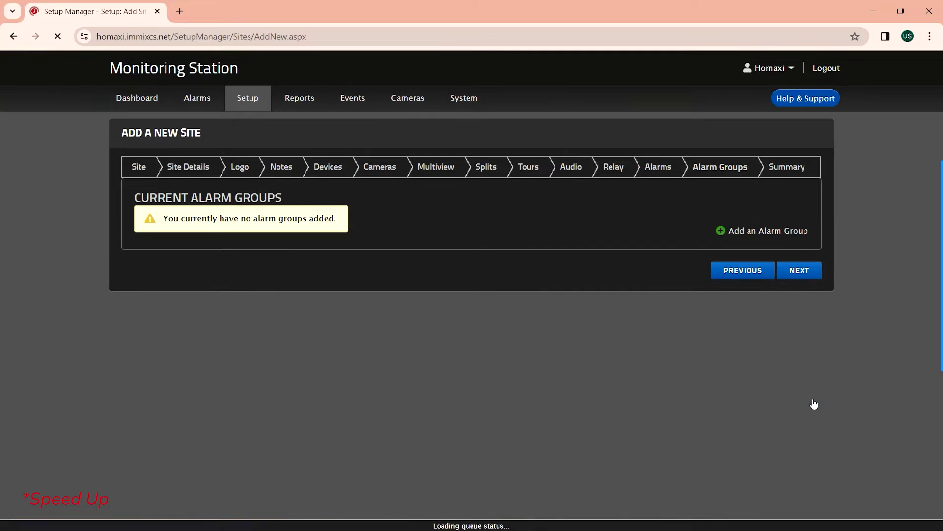
{"action": "left_click", "coordinate": [808, 272]}
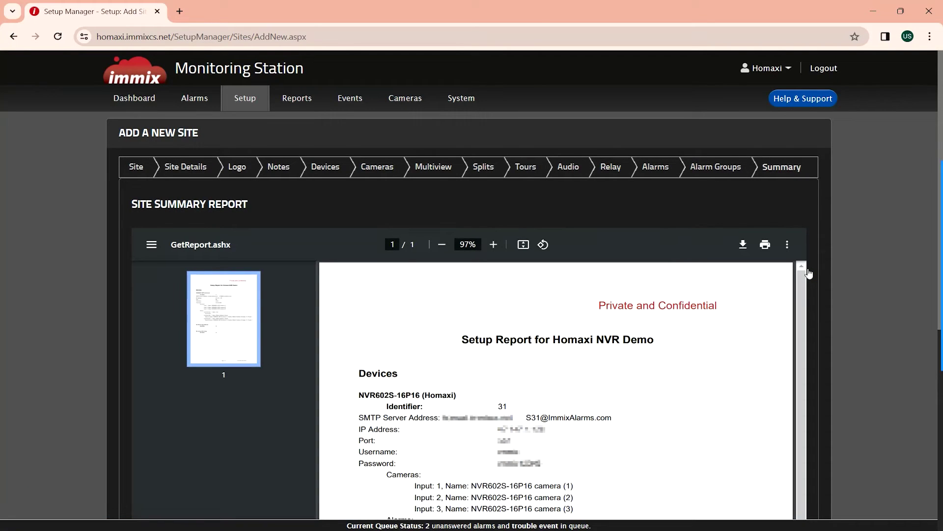
- Scroll the Homaxi NVR Demo setup report down to its Step 02: SMTP Configuration section
{"action": "scroll", "coordinate": [811, 274], "scroll_direction": "down", "scroll_amount": 2}
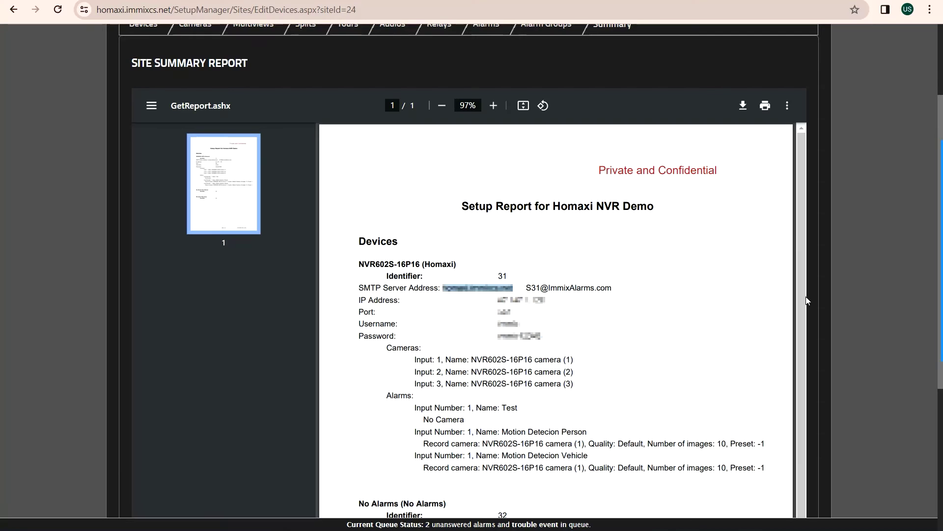
{"action": "left_click", "coordinate": [735, 300]}
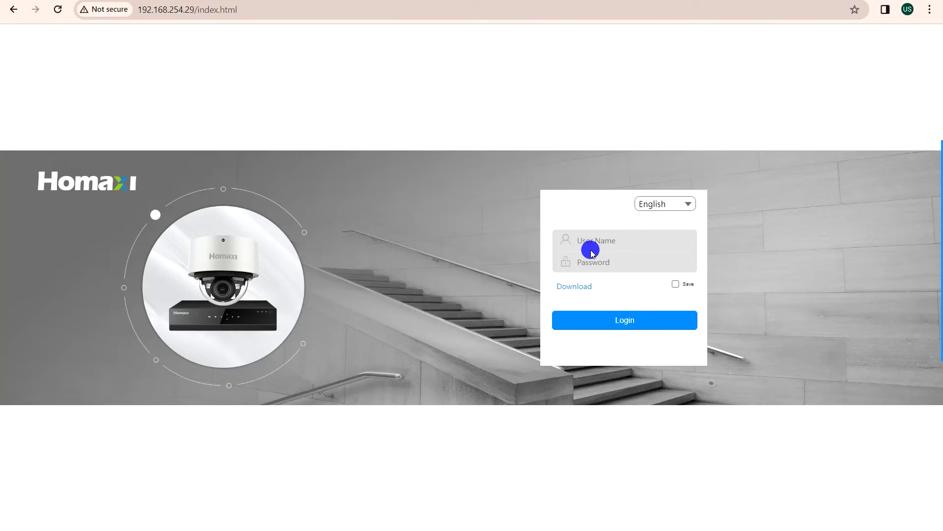
- Log in to the Homaxi NVR and go to Set > Network > Advanced settings
{"action": "left_click", "coordinate": [590, 240]}
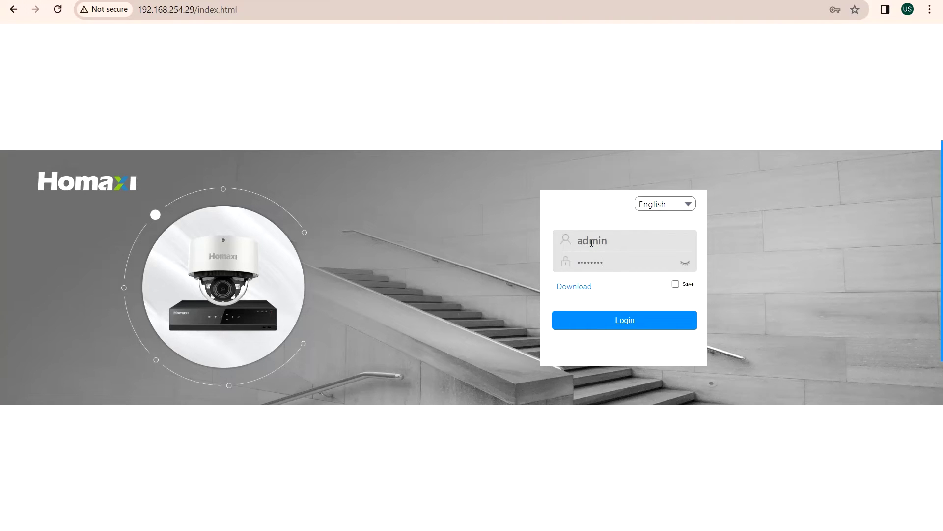
{"action": "left_click", "coordinate": [617, 325]}
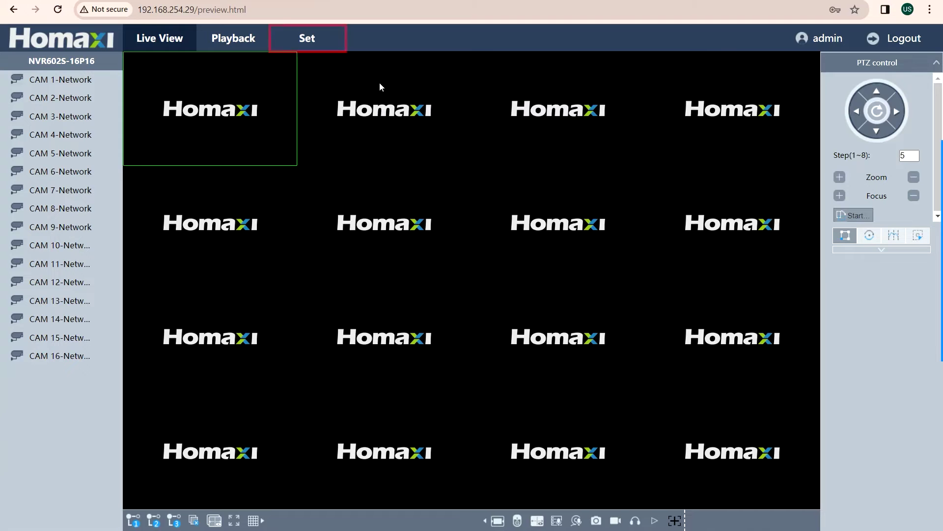
{"action": "left_click", "coordinate": [302, 43]}
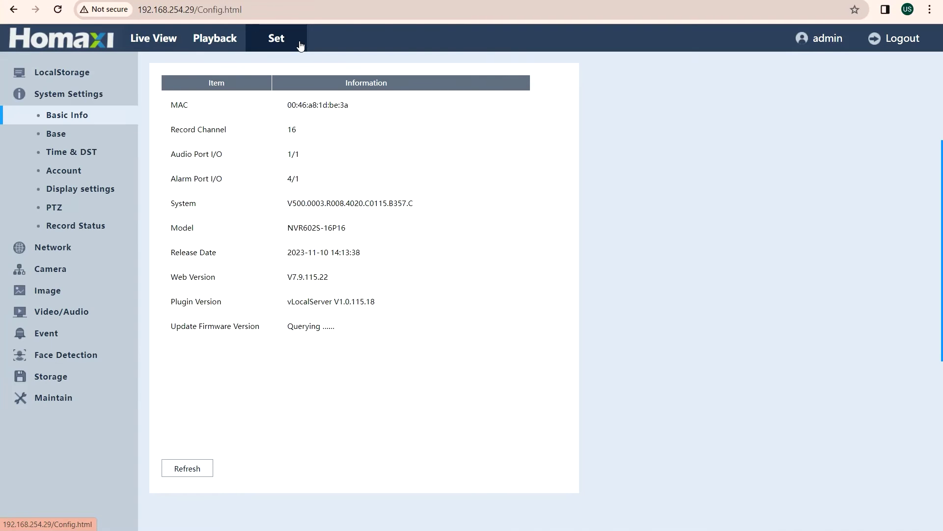
{"action": "left_click", "coordinate": [53, 253]}
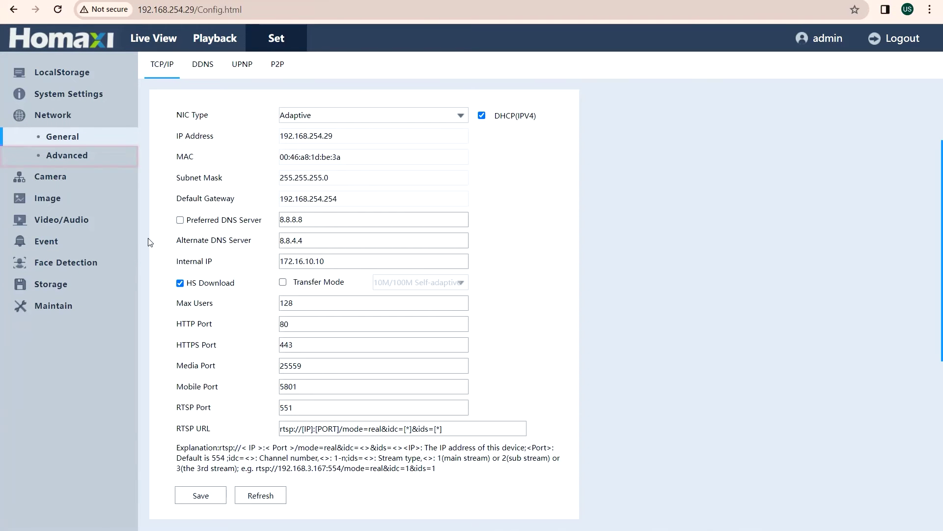
{"action": "left_click", "coordinate": [69, 153]}
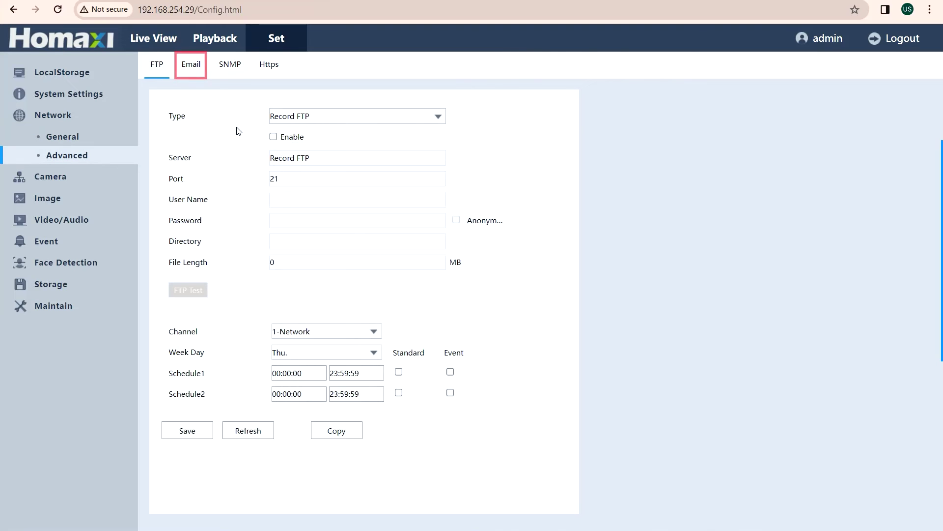
- On the Email tab, paste the report's SMTP server address and set port 25
{"action": "left_click", "coordinate": [193, 65]}
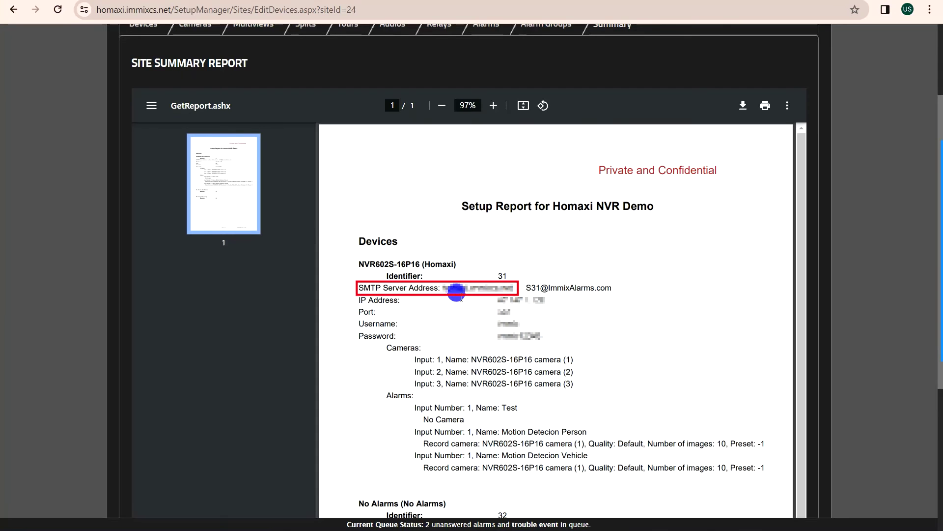
{"action": "left_click_drag", "start_coordinate": [442, 283], "coordinate": [505, 282]}
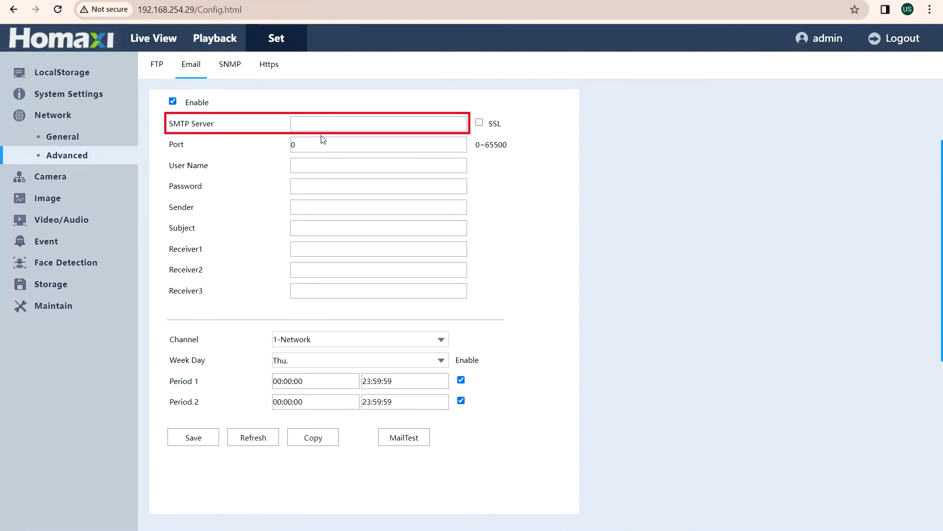
{"action": "left_click", "coordinate": [313, 122]}
{"action": "key", "text": "ctrl+v"}
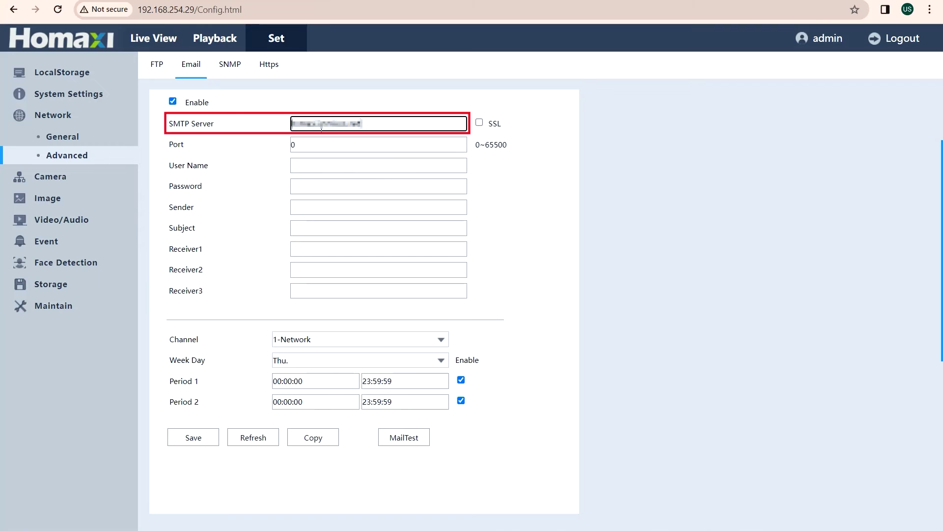
{"action": "left_click_drag", "start_coordinate": [296, 144], "coordinate": [287, 149]}
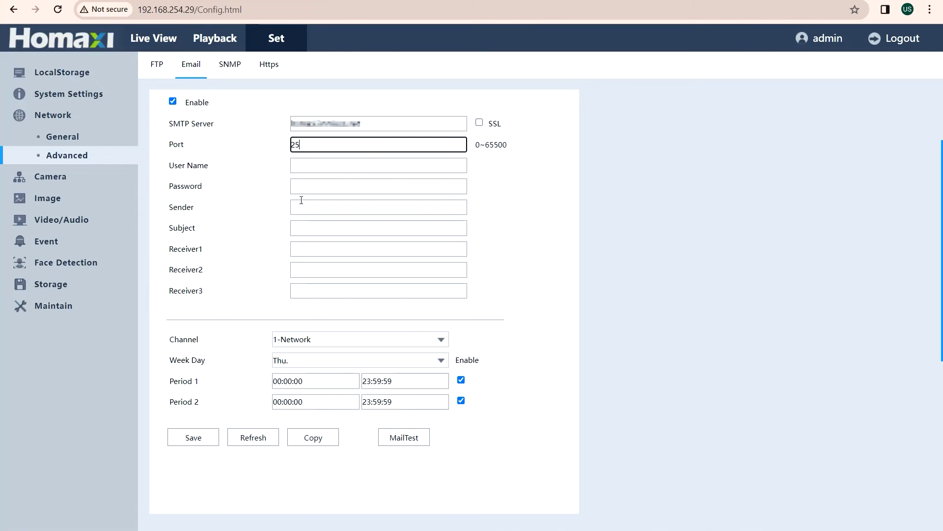
{"action": "type", "text": "25"}
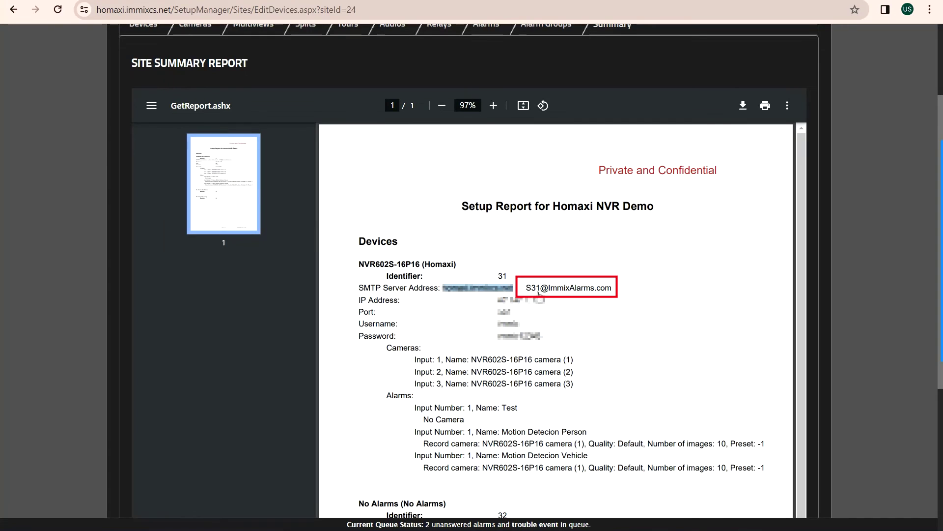
- Use the site alarm address as sender and Receiver1, set subject ALARM, and save
{"action": "right_click", "coordinate": [534, 289]}
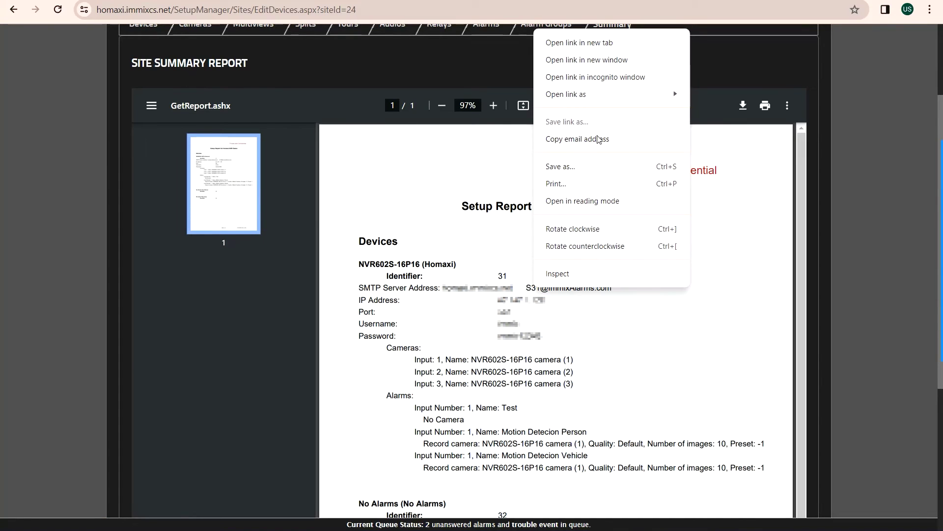
{"action": "left_click", "coordinate": [658, 138]}
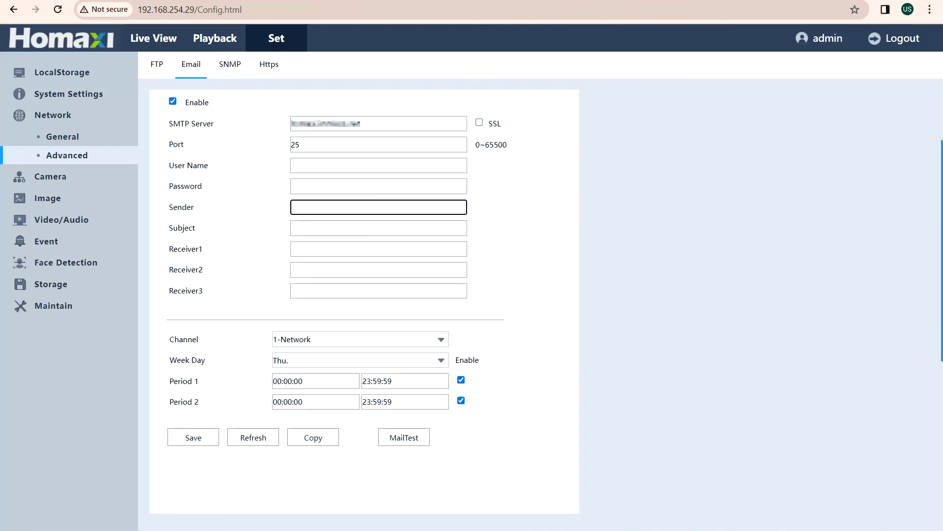
{"action": "key", "text": "ctrl+v"}
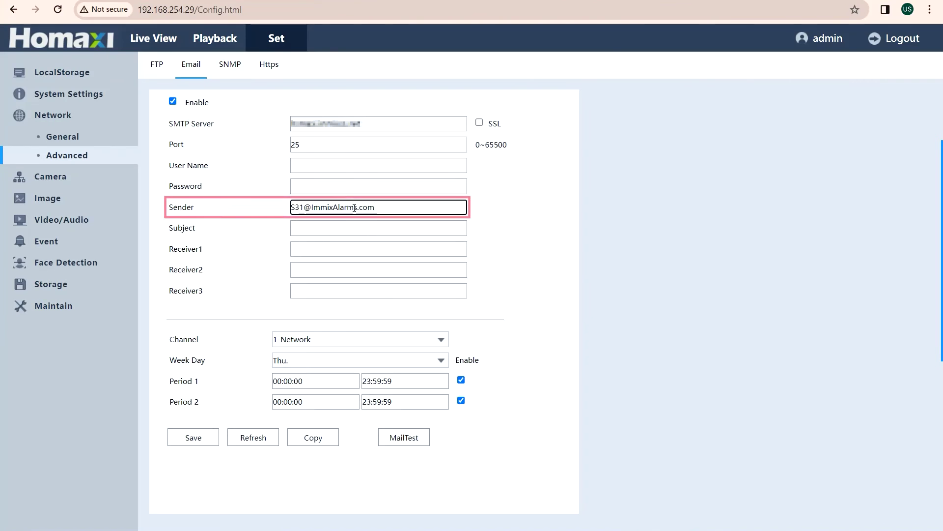
{"action": "left_click", "coordinate": [323, 229]}
{"action": "type", "text": "ALARM"}
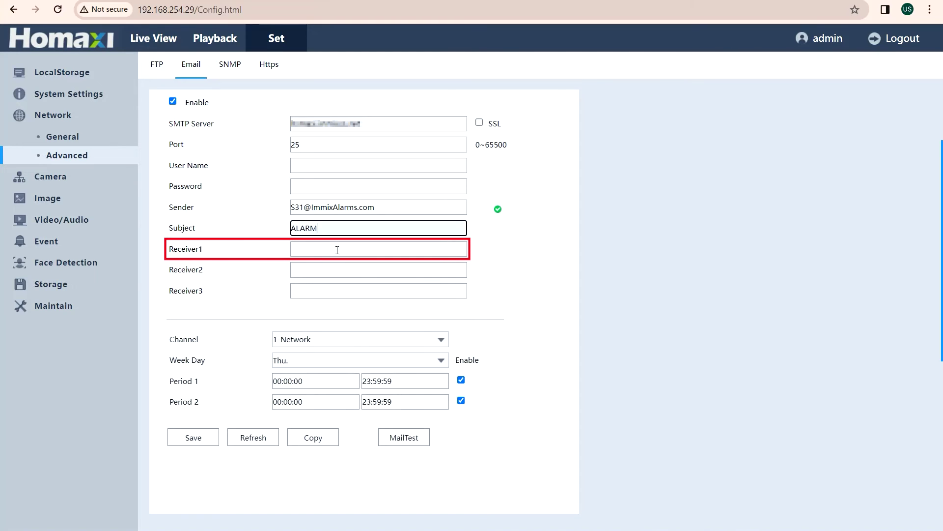
{"action": "left_click", "coordinate": [327, 247]}
{"action": "key", "text": "ctrl+v"}
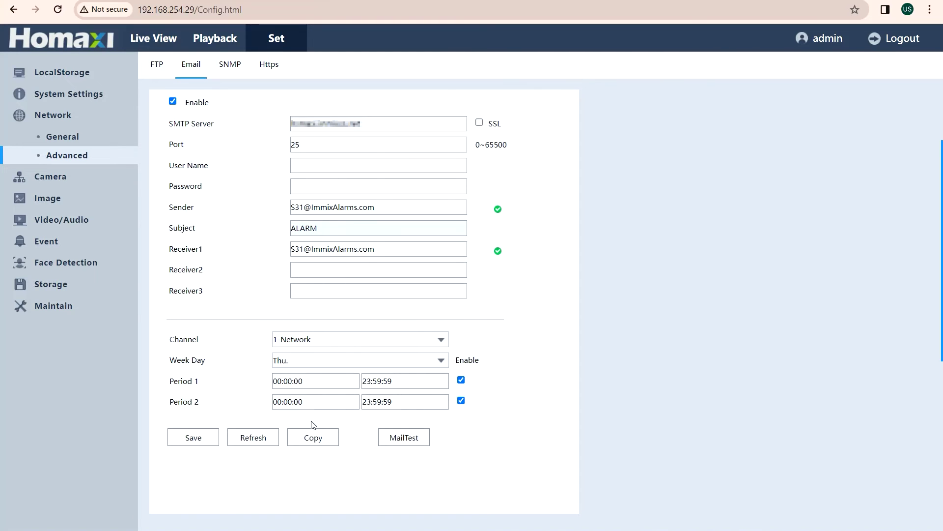
{"action": "left_click", "coordinate": [208, 436]}
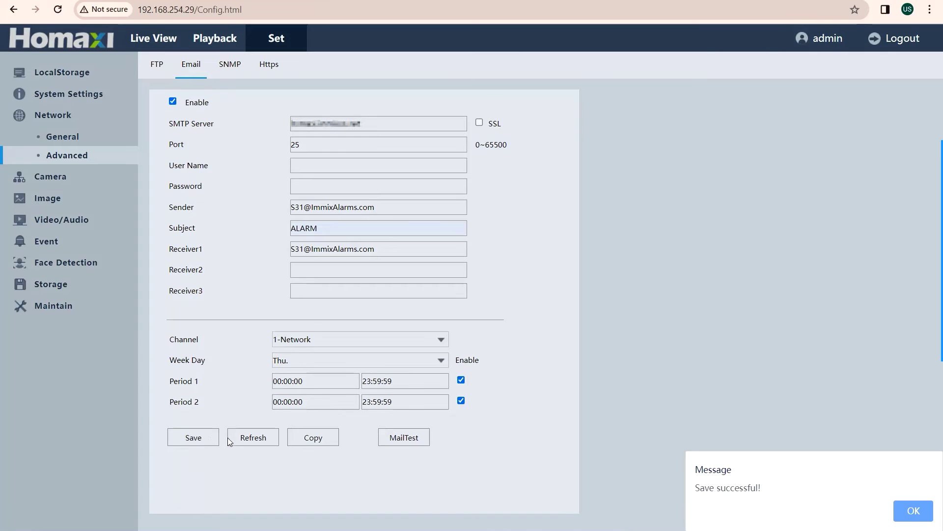
- Run MailTest on the saved email settings and confirm the test message was sent successfully
{"action": "left_click", "coordinate": [900, 511]}
{"action": "left_click", "coordinate": [421, 437]}
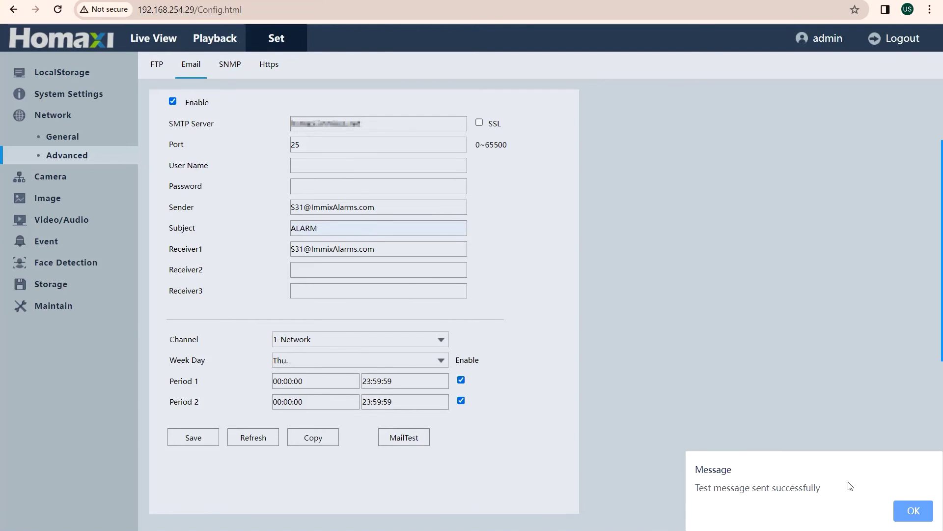
{"action": "left_click", "coordinate": [906, 510]}
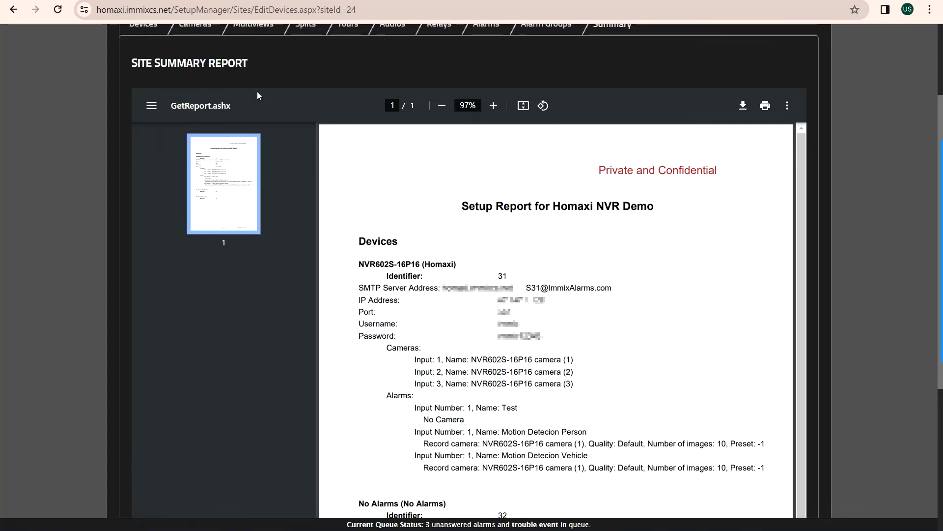
- In the Alarms list, open the red Test Alarm from the Homaxi NVR Demo site
{"action": "scroll", "coordinate": [344, 231], "scroll_direction": "up", "scroll_amount": 3}
{"action": "left_click", "coordinate": [206, 76]}
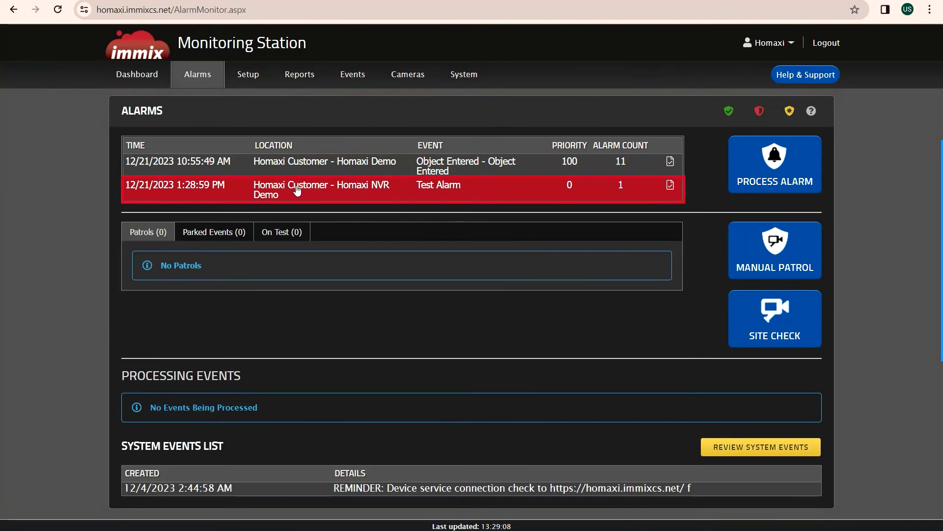
{"action": "double_click", "coordinate": [357, 194]}
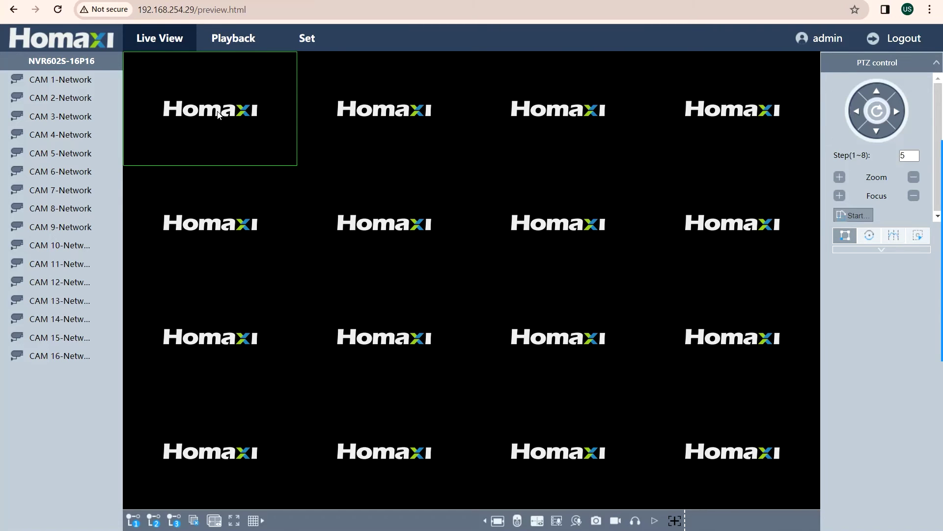
- Enable motion detection for channel 1 under Event > Basic Event and save
{"action": "left_click", "coordinate": [307, 38]}
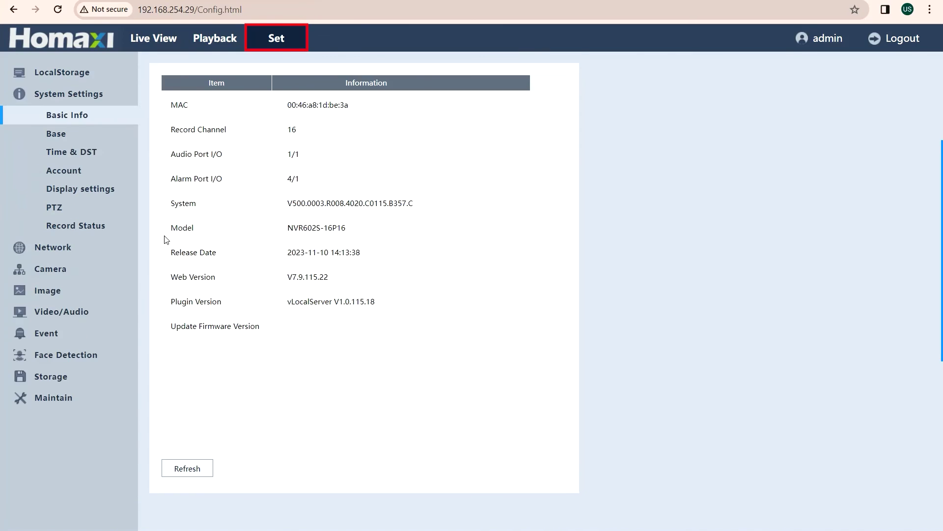
{"action": "left_click", "coordinate": [55, 332]}
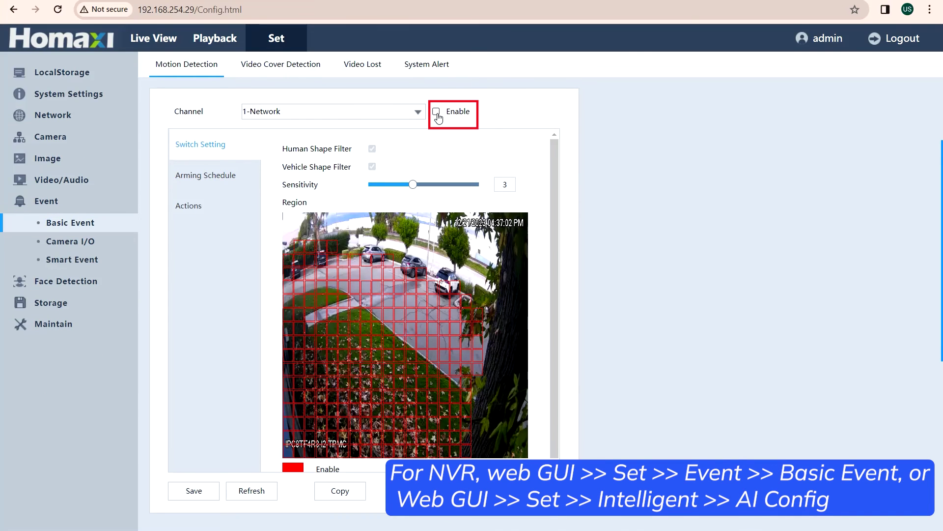
{"action": "left_click", "coordinate": [436, 112]}
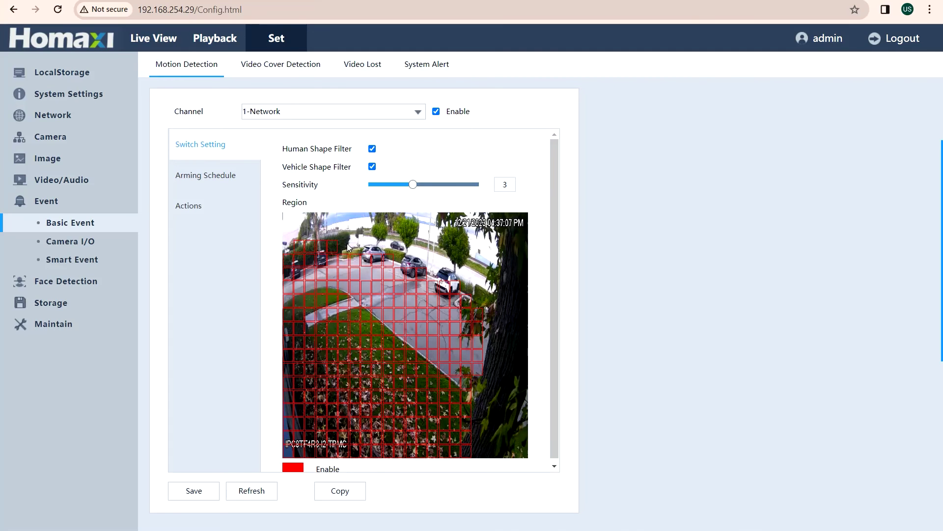
{"action": "left_click", "coordinate": [192, 490]}
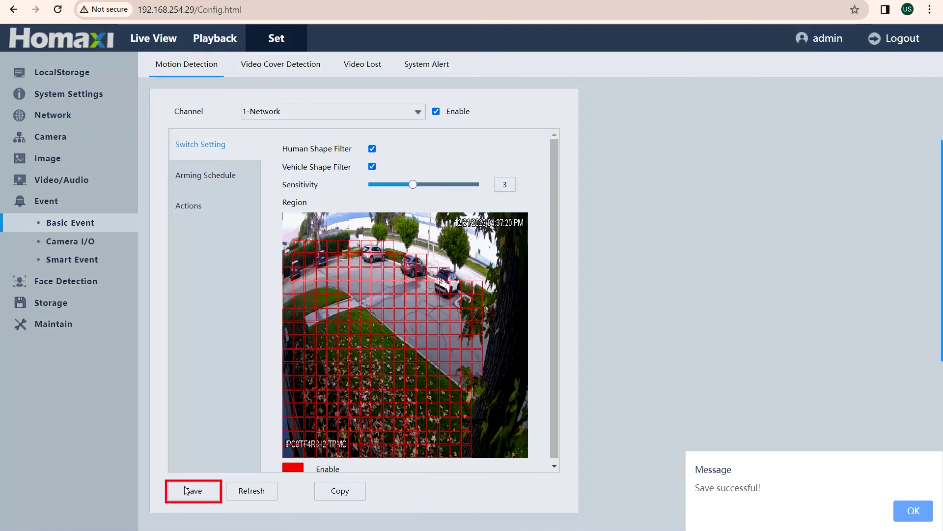
{"action": "left_click", "coordinate": [925, 514]}
- Tick Send Email in the motion detection actions, keeping snapshot channel 1, and save
{"action": "left_click", "coordinate": [208, 211]}
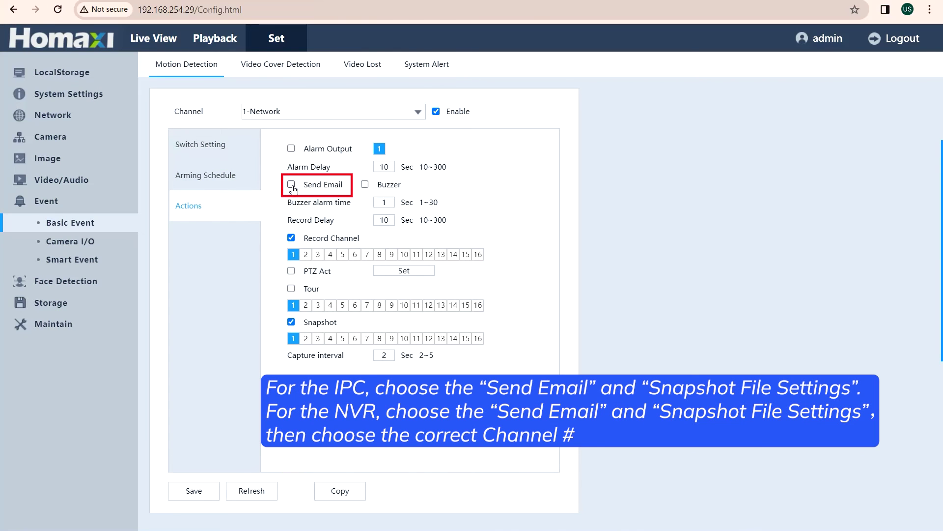
{"action": "left_click", "coordinate": [292, 320]}
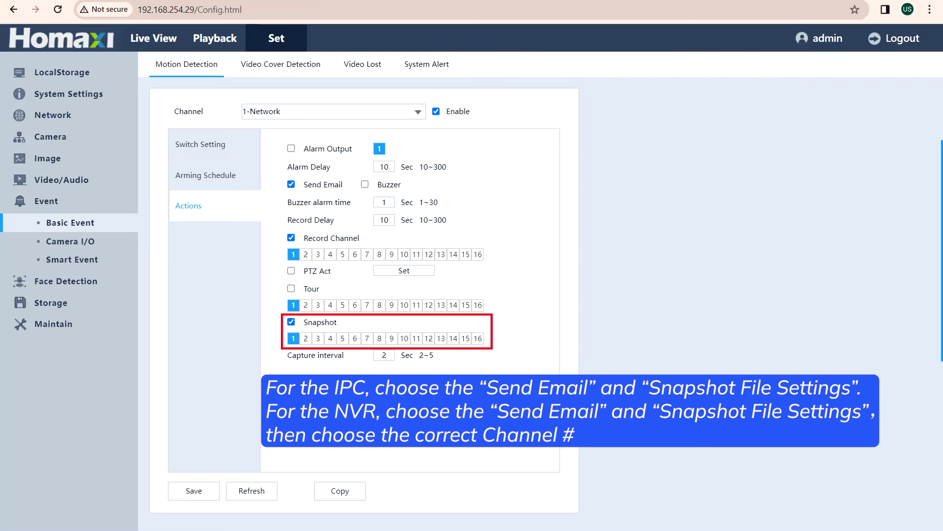
{"action": "left_click", "coordinate": [191, 491]}
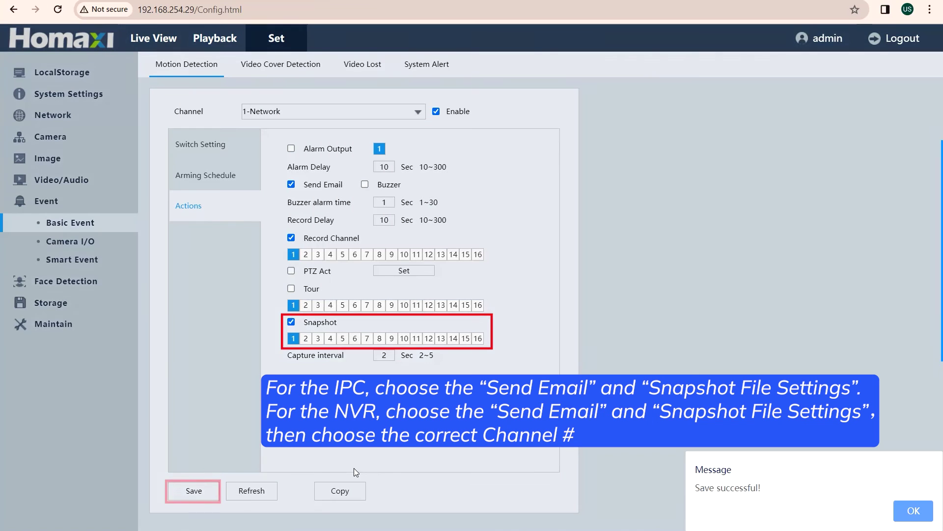
{"action": "left_click", "coordinate": [900, 512]}
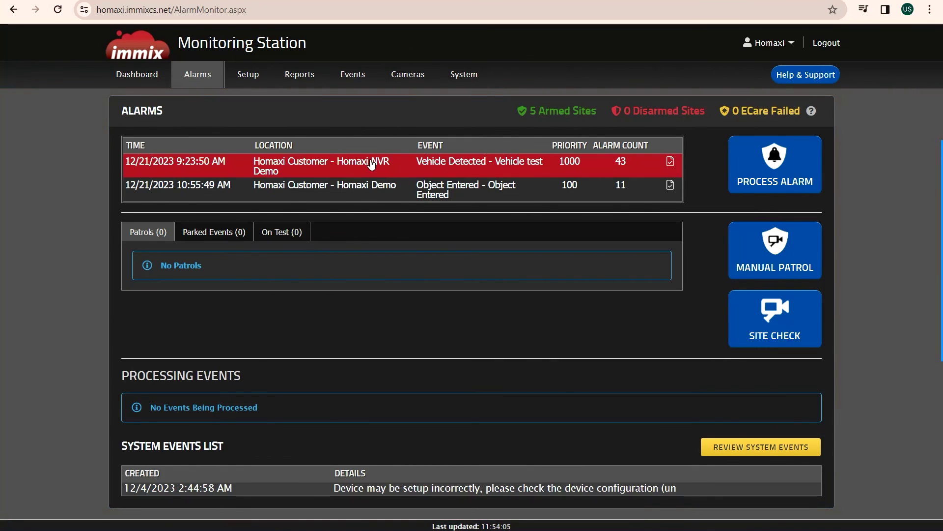
- Open the Vehicle Detected alarm and play its '2/2 PostAlarm' clip from camera (1)
{"action": "double_click", "coordinate": [370, 163]}
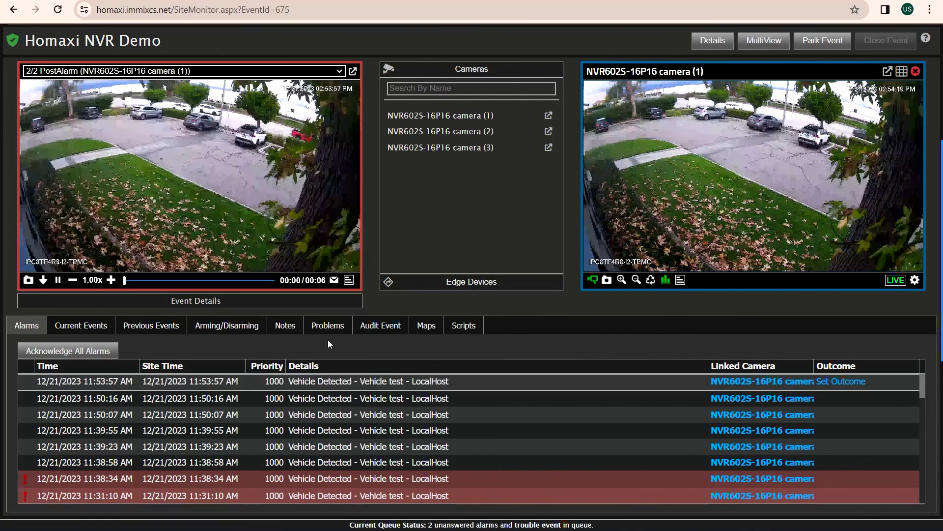
{"action": "left_click", "coordinate": [324, 72]}
{"action": "left_click", "coordinate": [308, 91]}
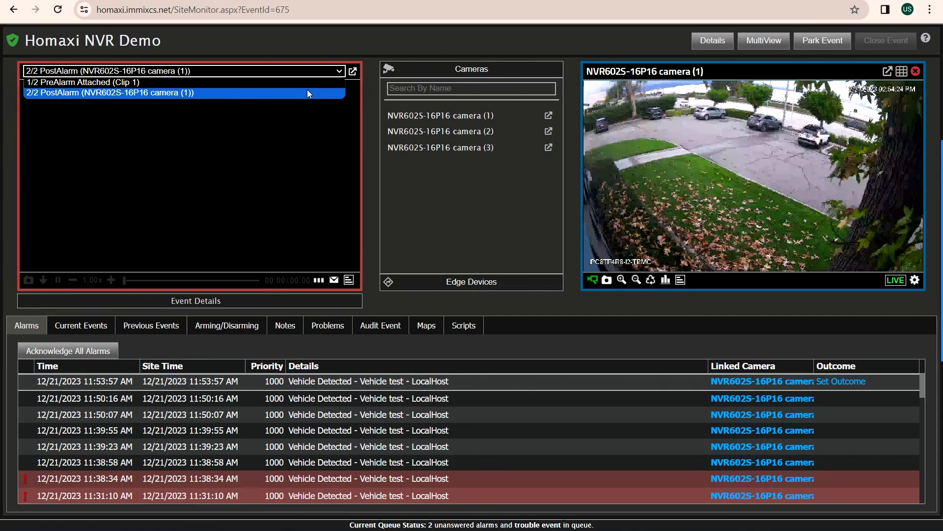